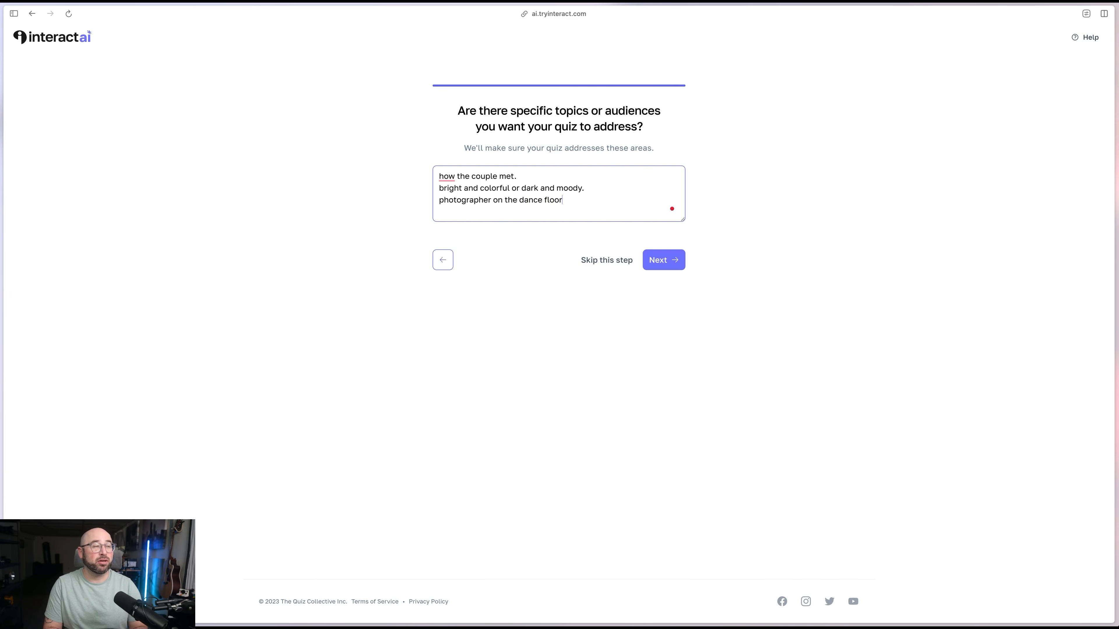
Complete the third quiz topic with "or more documentary style" and submit the topics.
{"action": "type", "text": "more documentary style"}
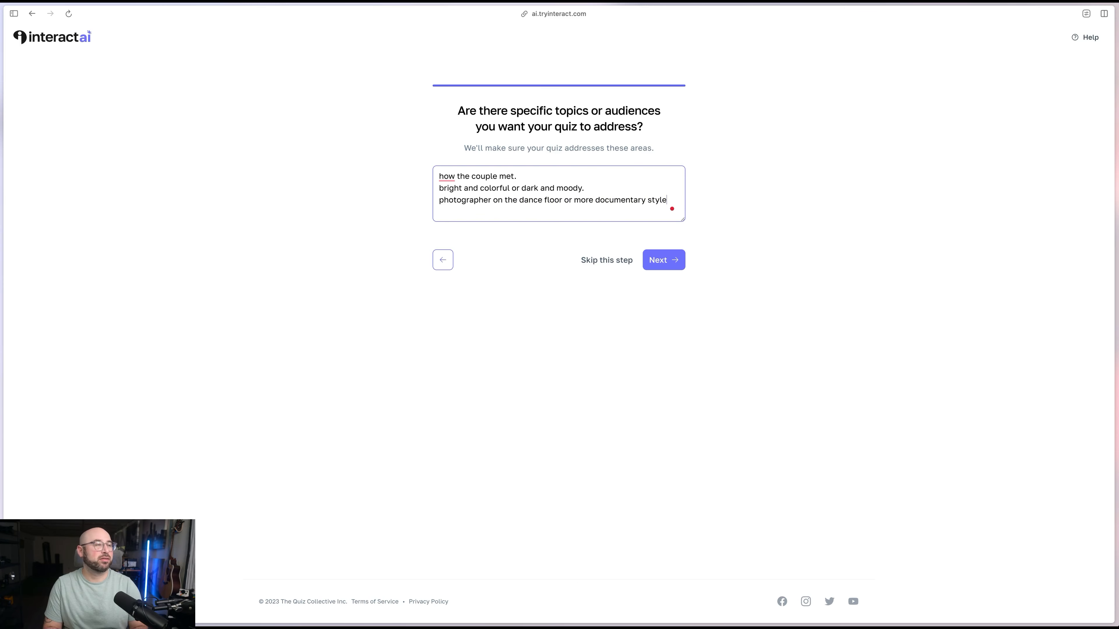
{"action": "left_click", "coordinate": [664, 260]}
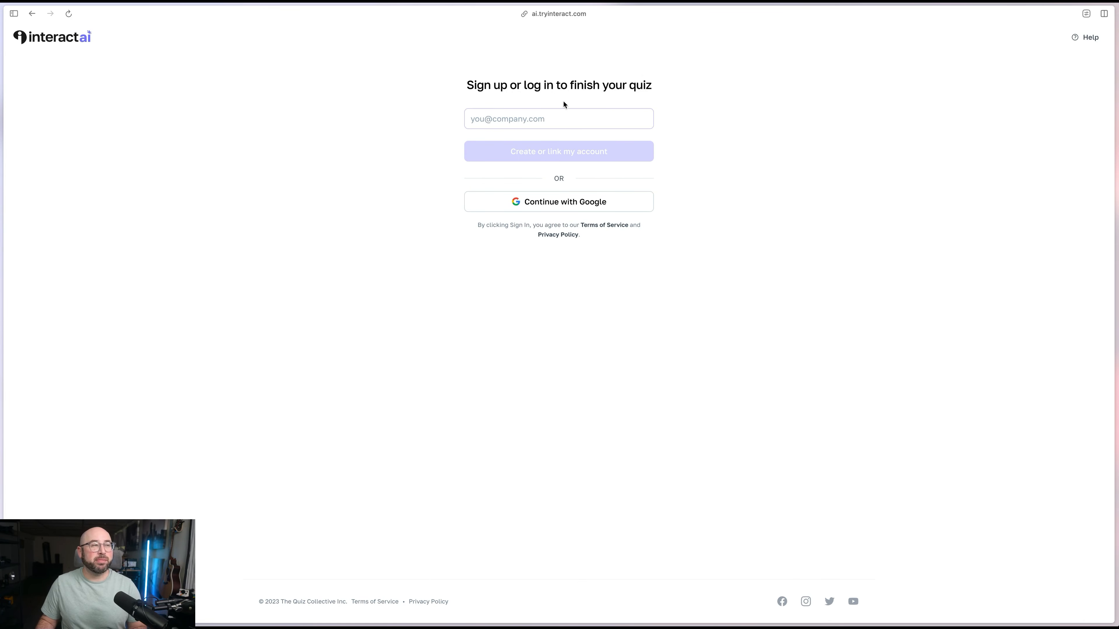
Sign up with the account e-mail to finish the quiz and open the generated quiz.
{"action": "left_click", "coordinate": [567, 116]}
{"action": "type", "text": "ruth"}
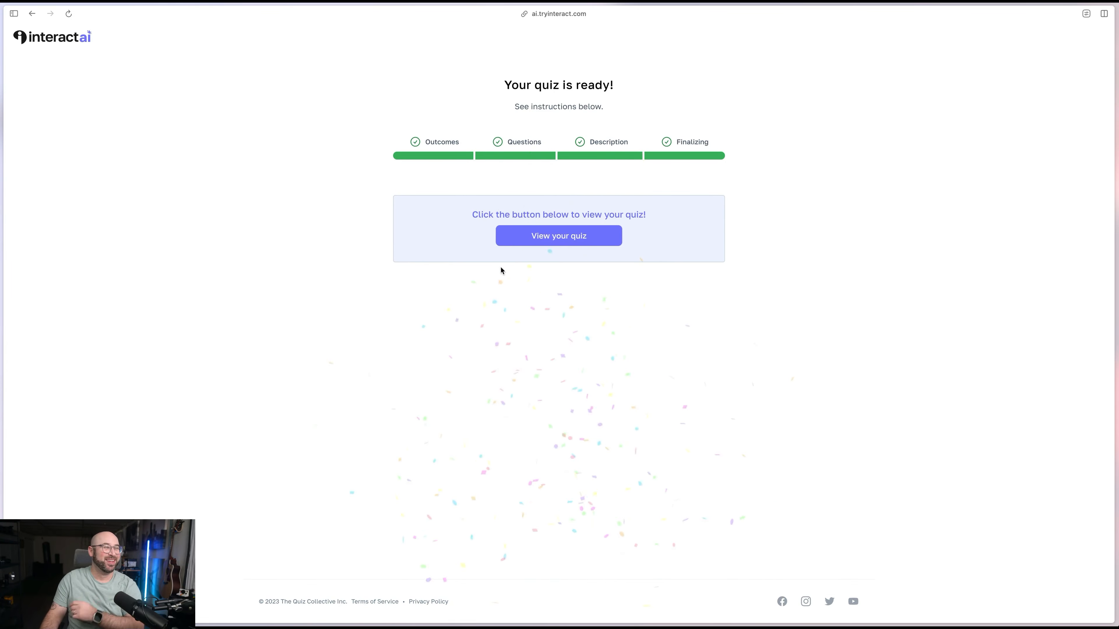
{"action": "left_click", "coordinate": [560, 239]}
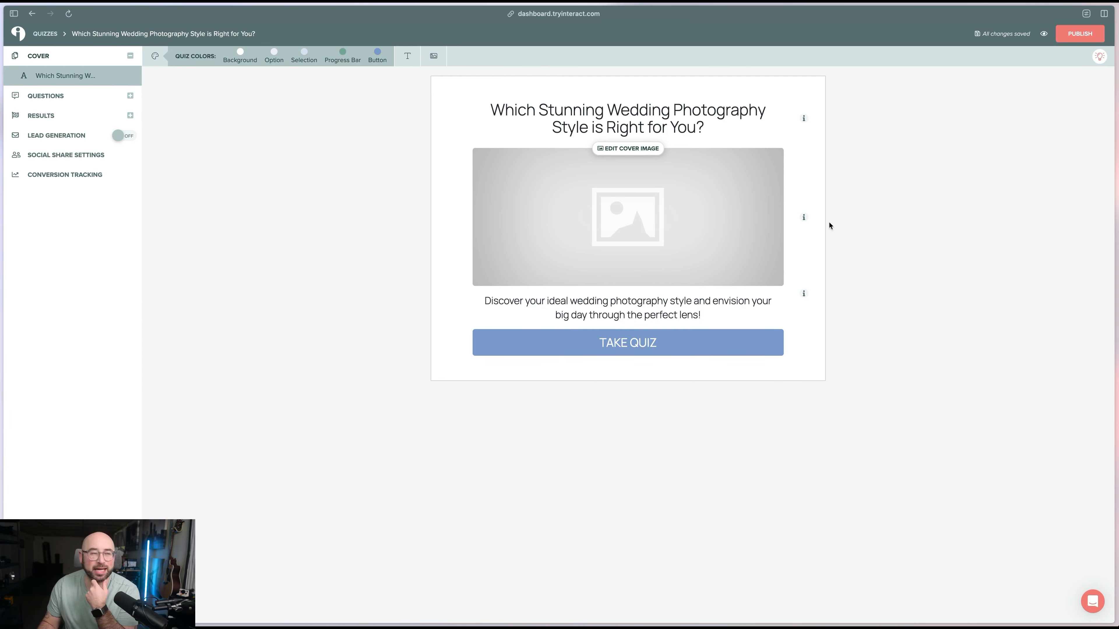
Examine the web URL and file upload options for the quiz's cover image, and leave without choosing one.
{"action": "left_click", "coordinate": [710, 225]}
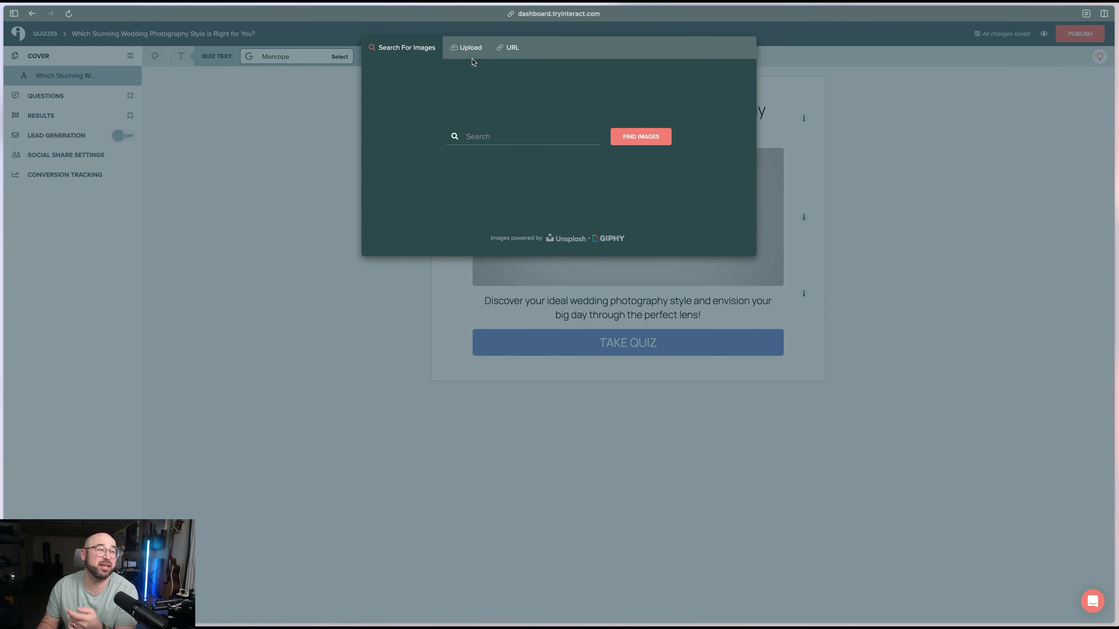
{"action": "left_click", "coordinate": [500, 49]}
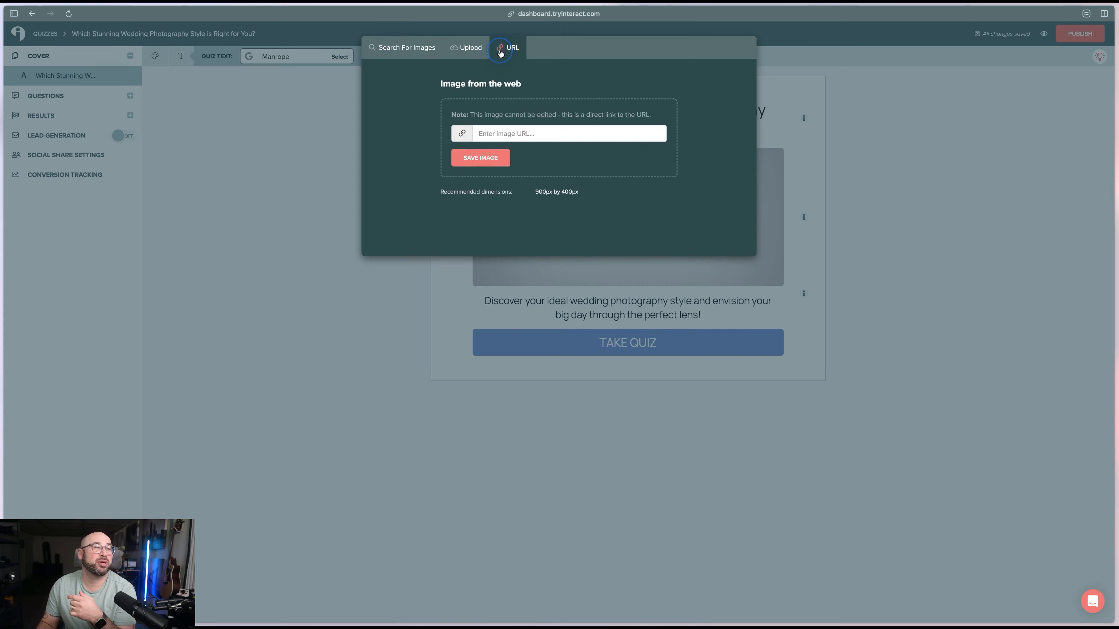
{"action": "left_click", "coordinate": [470, 49]}
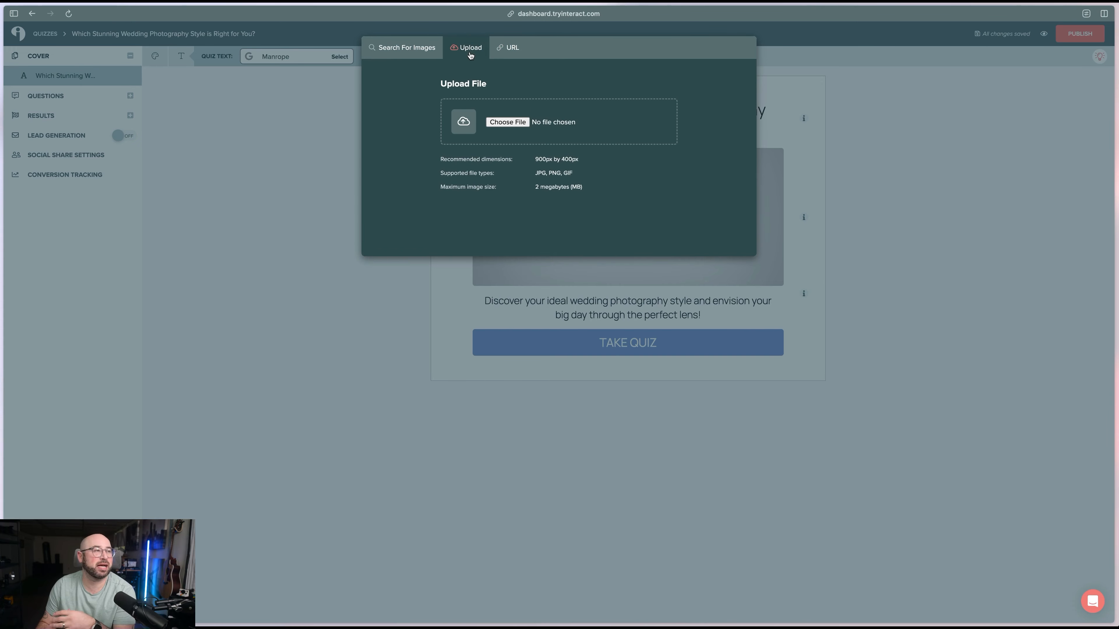
{"action": "left_click", "coordinate": [876, 138]}
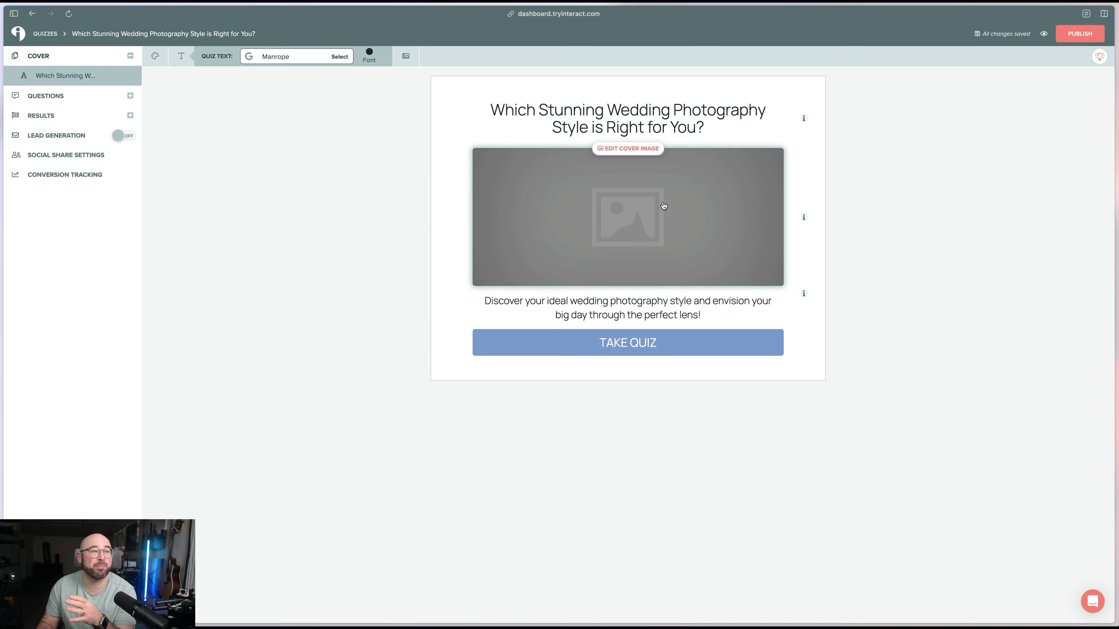
Search the stock images for "wedding" and set the photo of two gold rings as the cropped cover image.
{"action": "left_click", "coordinate": [664, 206]}
{"action": "left_click", "coordinate": [501, 128]}
{"action": "type", "text": "wedding"}
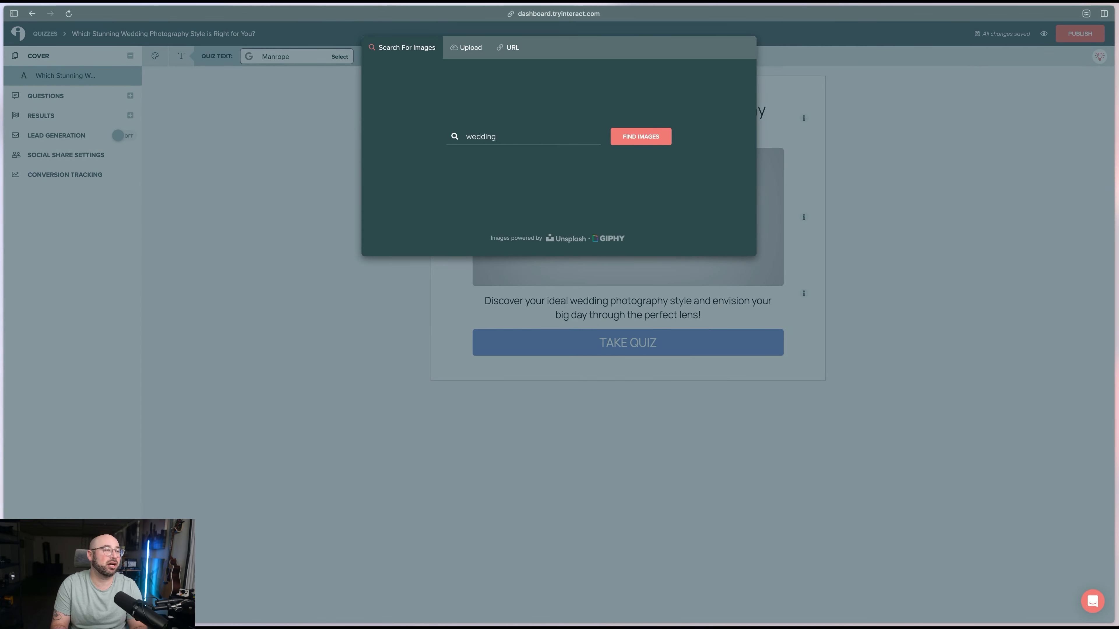
{"action": "key", "text": "Return"}
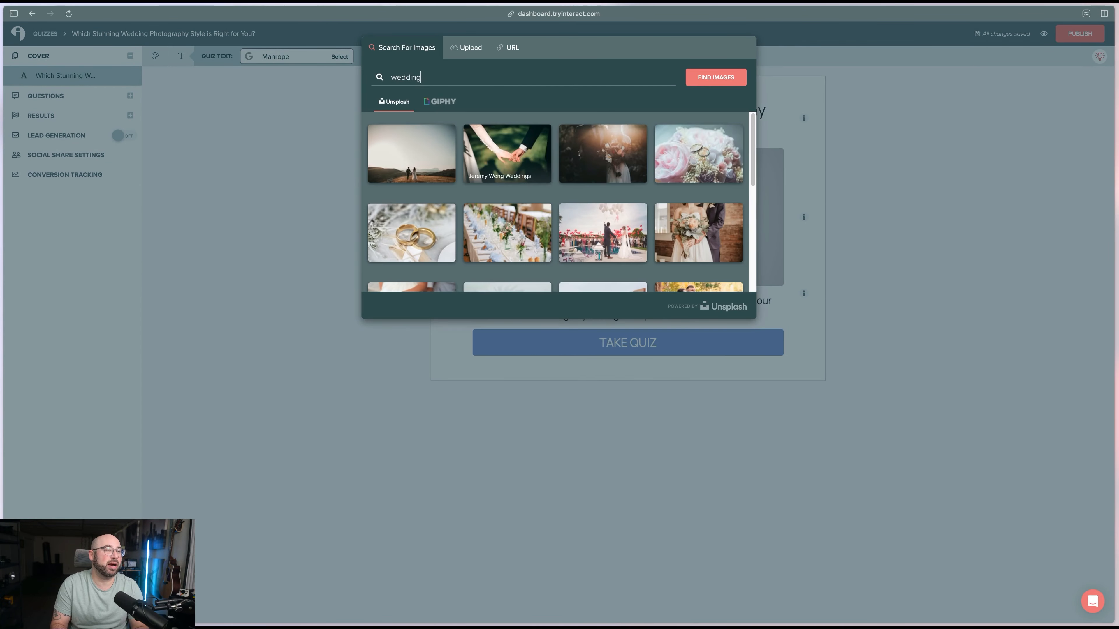
{"action": "left_click", "coordinate": [411, 234]}
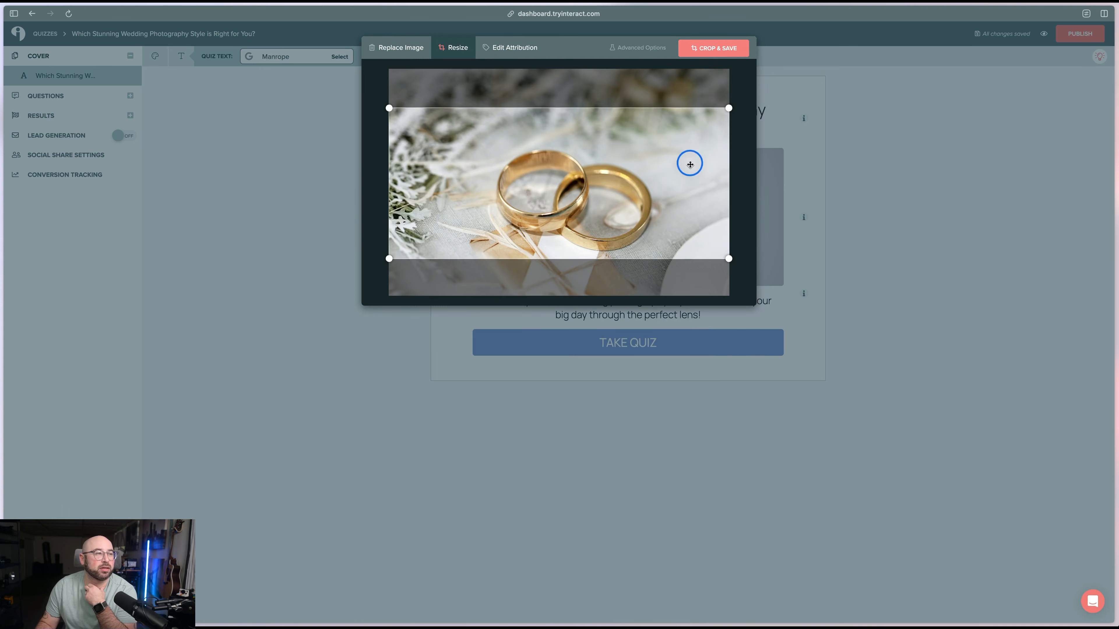
{"action": "left_click_drag", "start_coordinate": [691, 162], "coordinate": [691, 179]}
{"action": "left_click", "coordinate": [713, 47]}
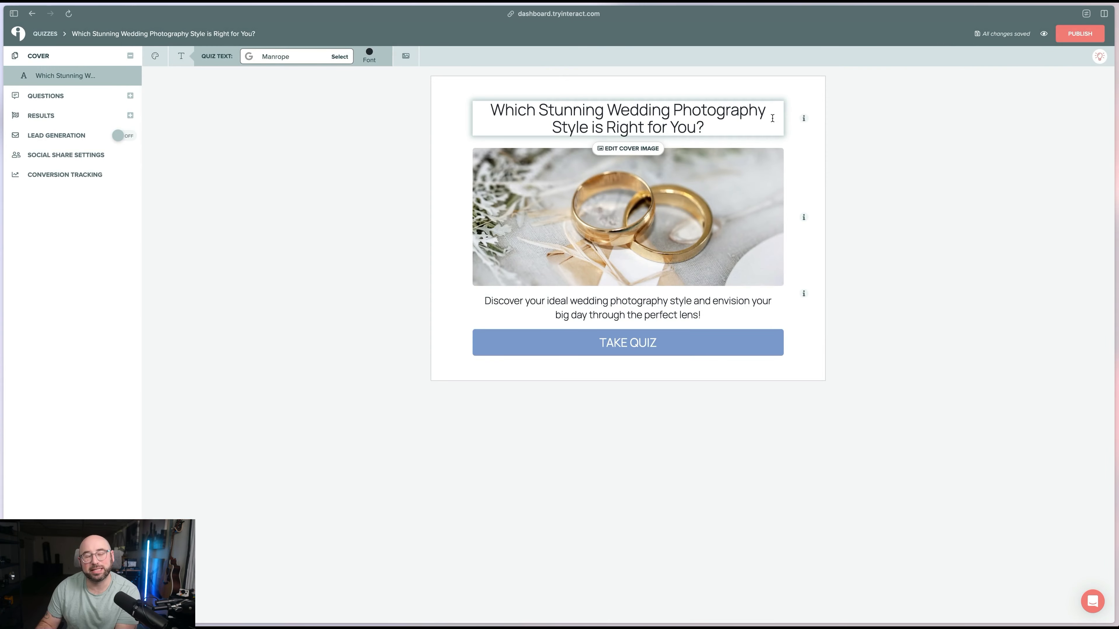
Examine the available Google Fonts and font providers for the quiz text, keeping the current font.
{"action": "left_click_drag", "start_coordinate": [717, 120], "coordinate": [529, 93]}
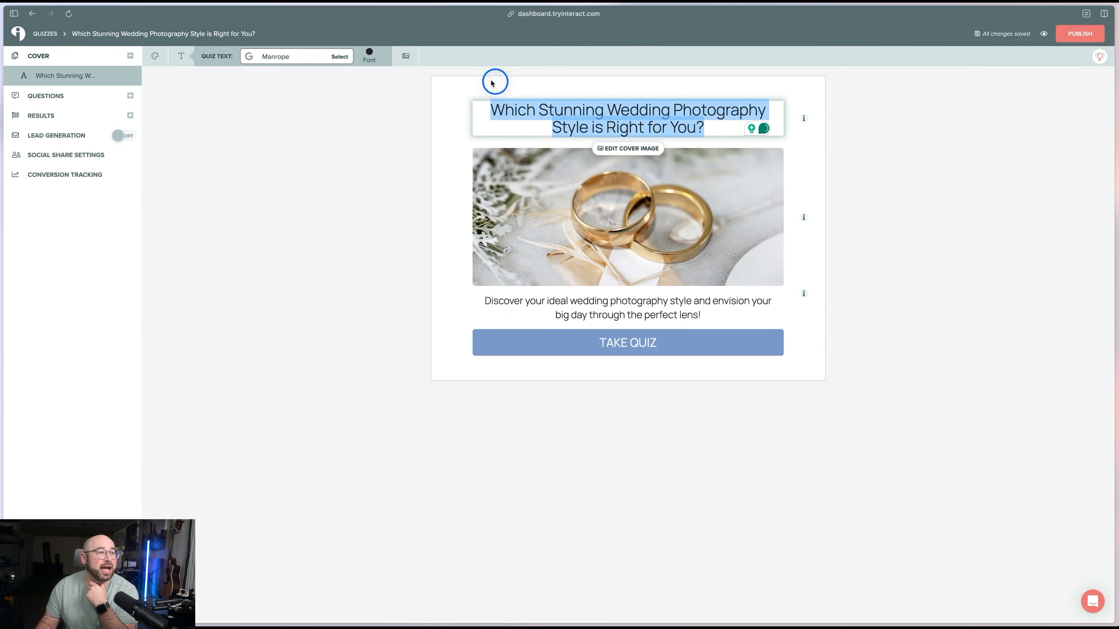
{"action": "left_click", "coordinate": [322, 59]}
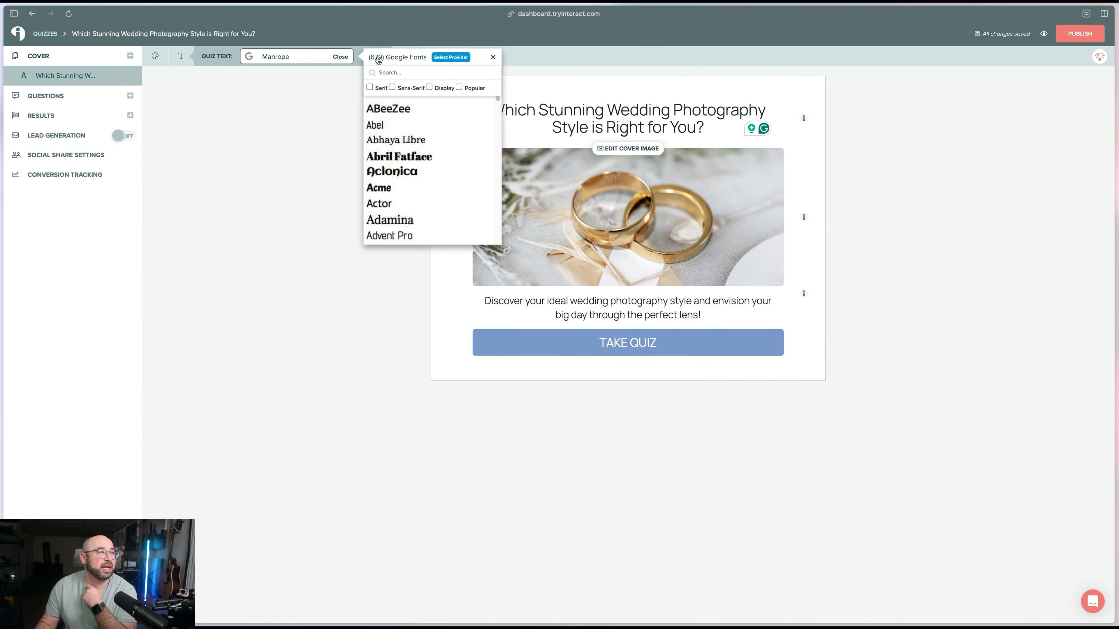
{"action": "left_click", "coordinate": [450, 57]}
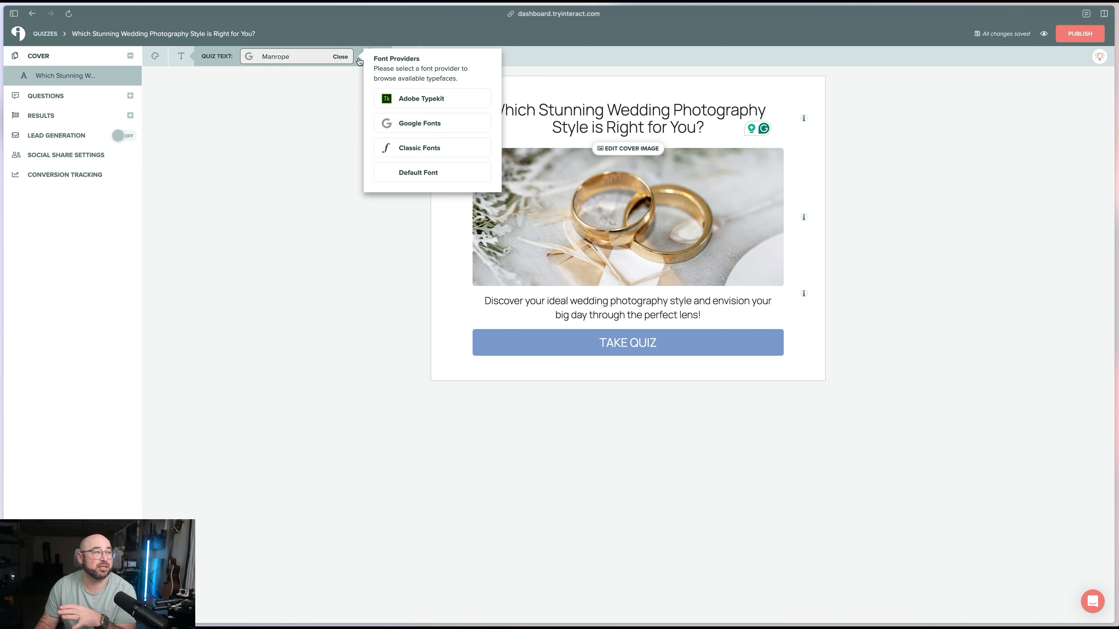
{"action": "left_click", "coordinate": [339, 61]}
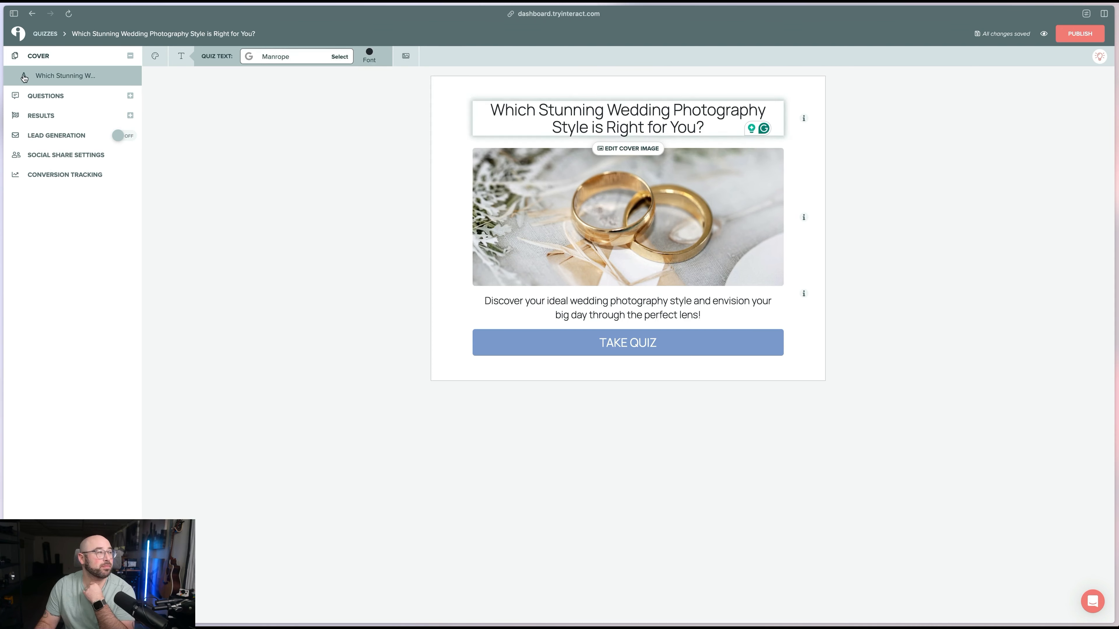
Try showing a question image and using image answers on the question about the wedding photos' mood.
{"action": "left_click", "coordinate": [58, 97]}
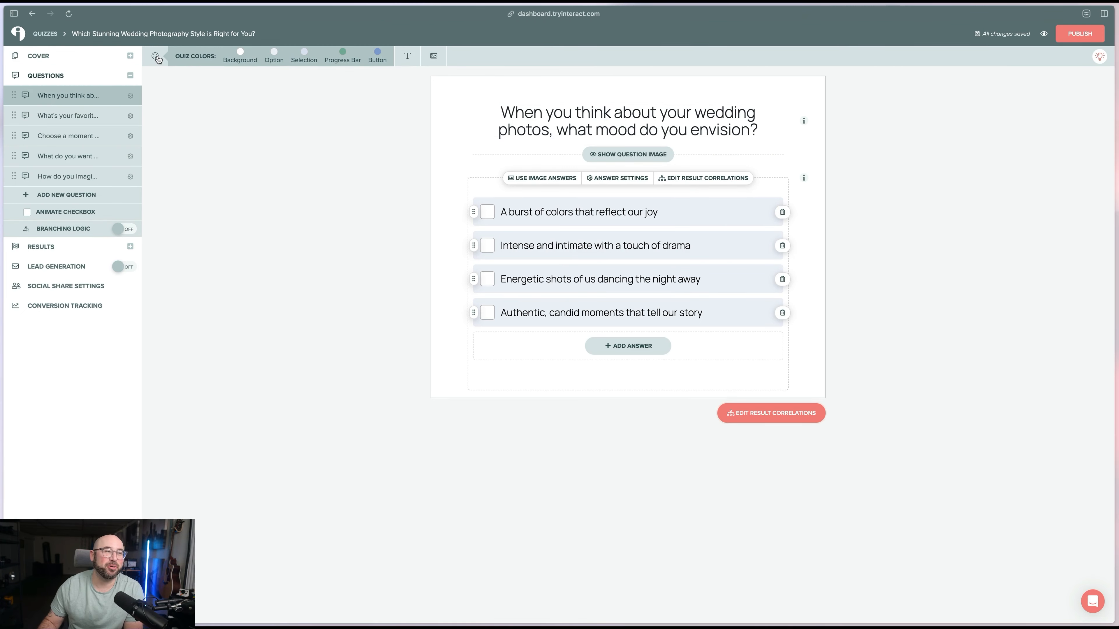
{"action": "left_click", "coordinate": [651, 154]}
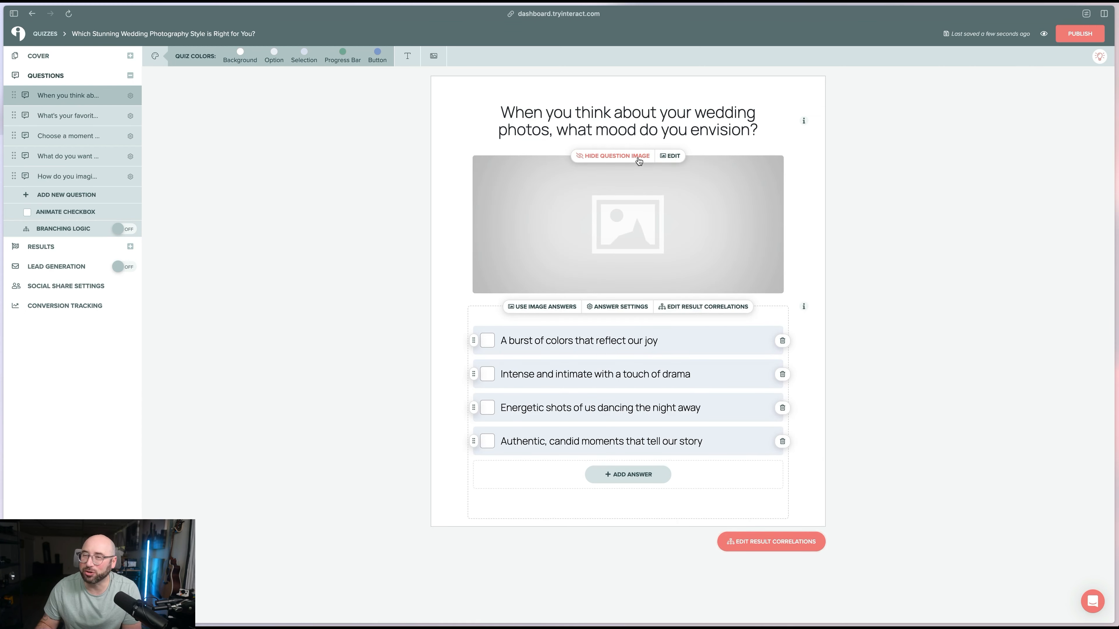
{"action": "left_click", "coordinate": [638, 158]}
{"action": "left_click", "coordinate": [540, 179]}
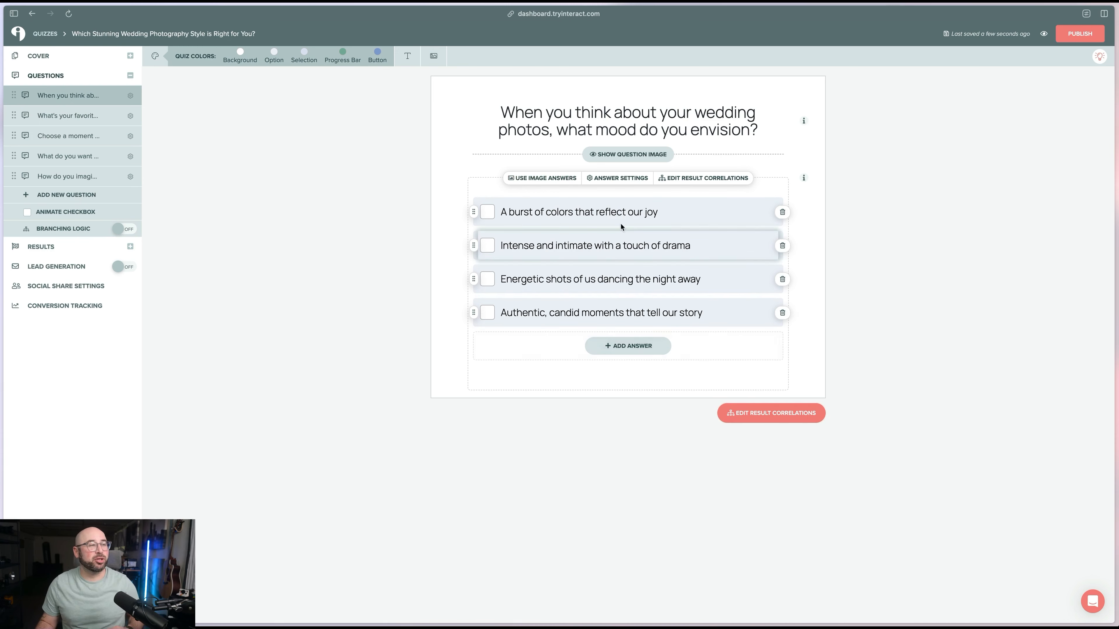
Review the first question's answer settings and how its answers correlate to the quiz results.
{"action": "left_click", "coordinate": [638, 180]}
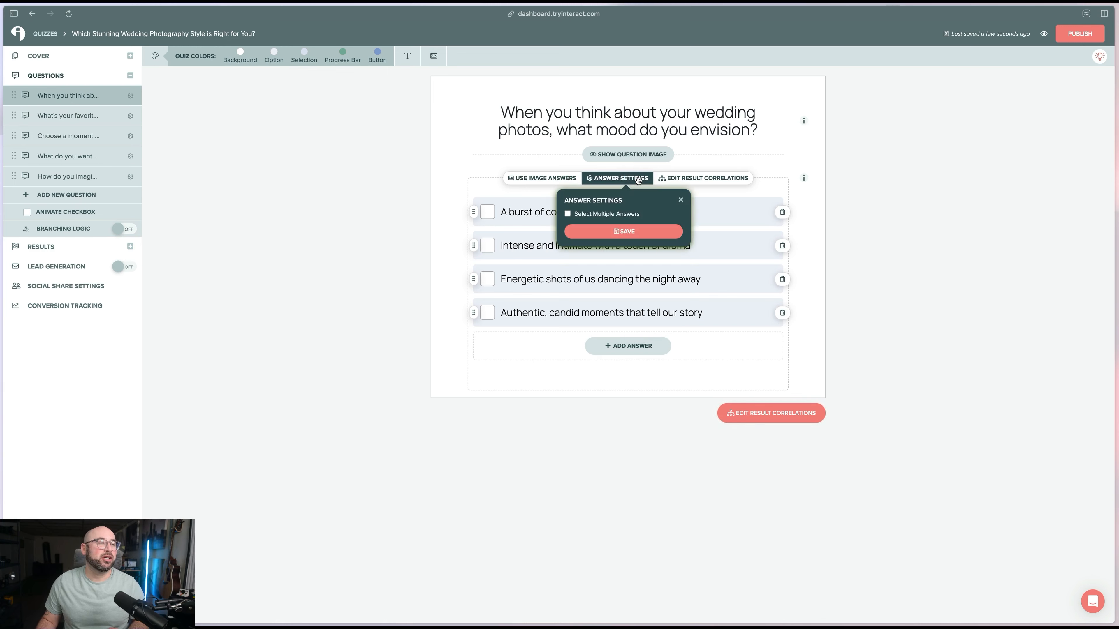
{"action": "left_click", "coordinate": [708, 175]}
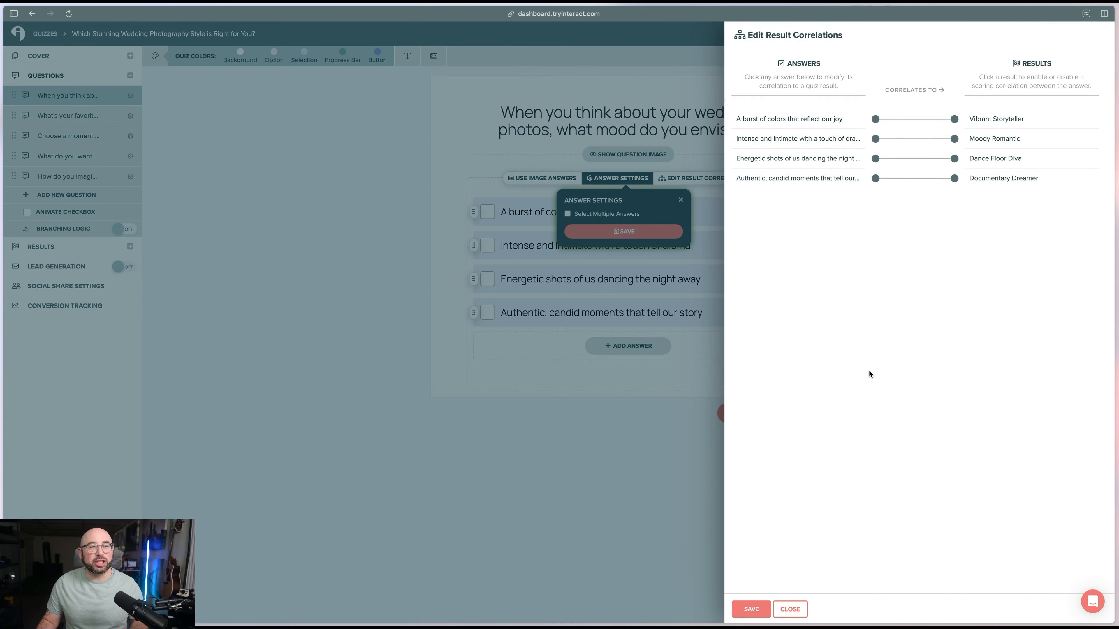
{"action": "left_click", "coordinate": [788, 609]}
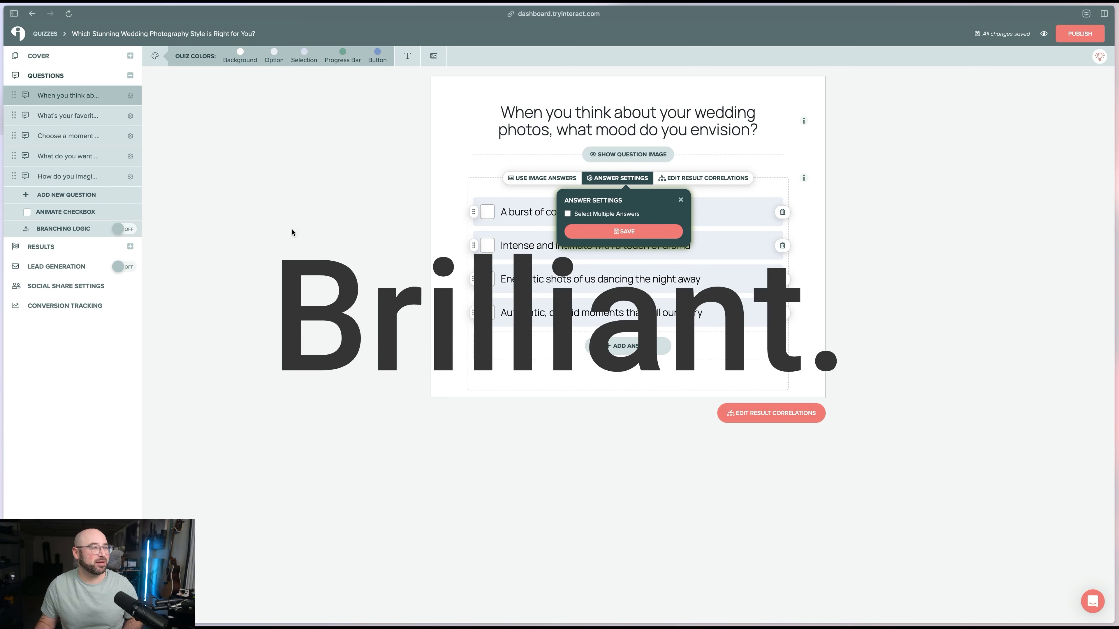
Try a question image and image answers on the "What's your favorite part of a wedding celebration?" question.
{"action": "left_click", "coordinate": [77, 113]}
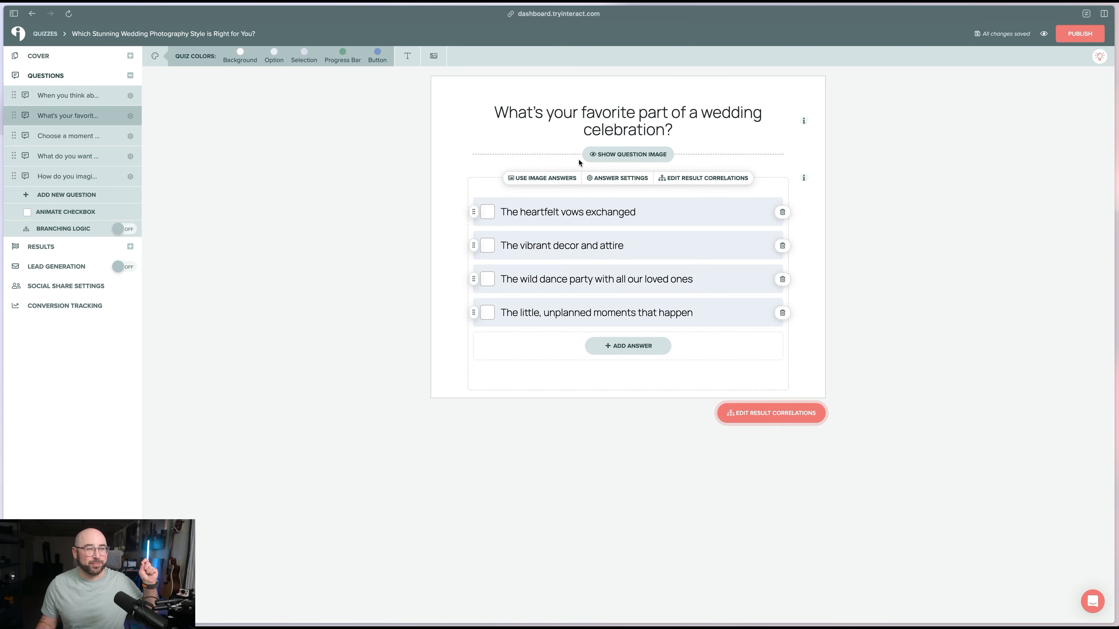
{"action": "left_click", "coordinate": [590, 155]}
{"action": "left_click", "coordinate": [590, 156]}
{"action": "left_click", "coordinate": [551, 178]}
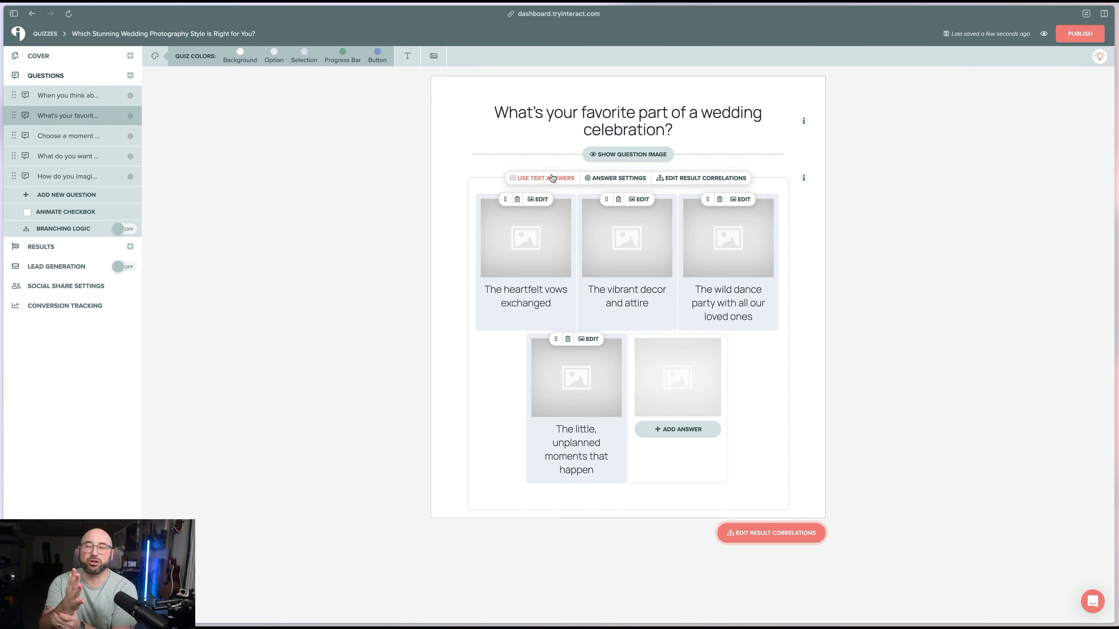
{"action": "left_click", "coordinate": [564, 184]}
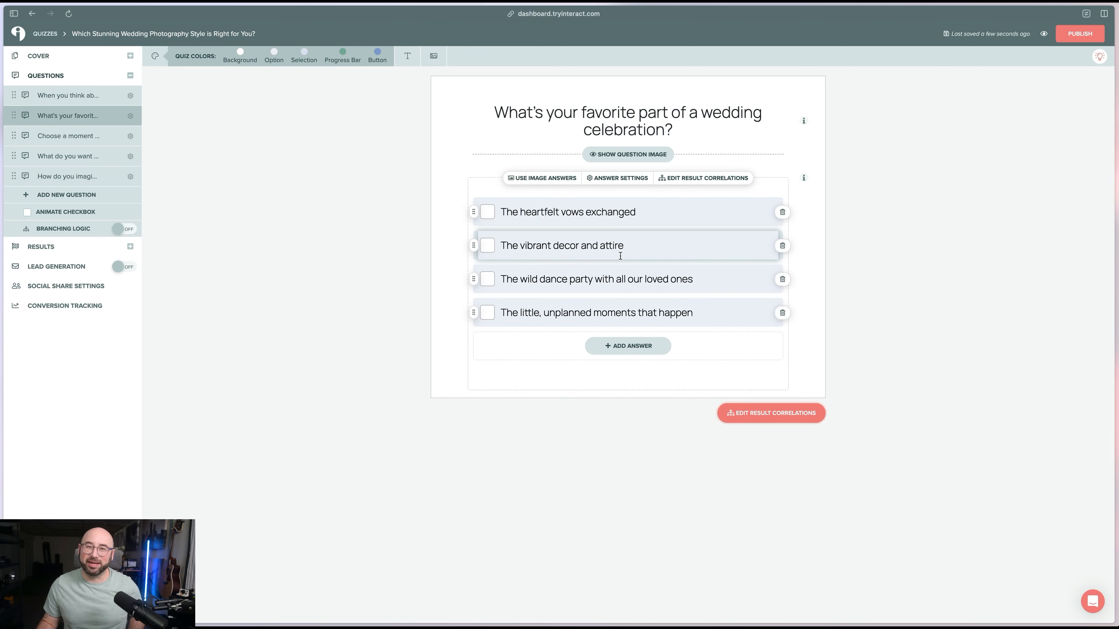
Try image answers on the "Choose a moment" and "What do you want your wedding photos to convey" questions, reverting each to text answers.
{"action": "left_click", "coordinate": [57, 144]}
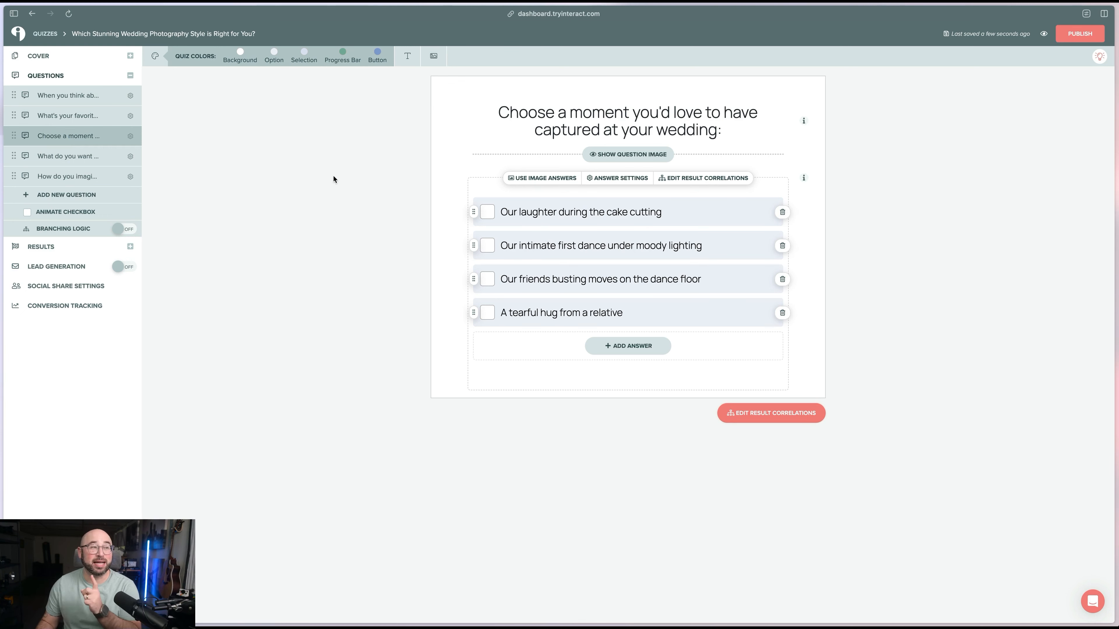
{"action": "left_click", "coordinate": [524, 178]}
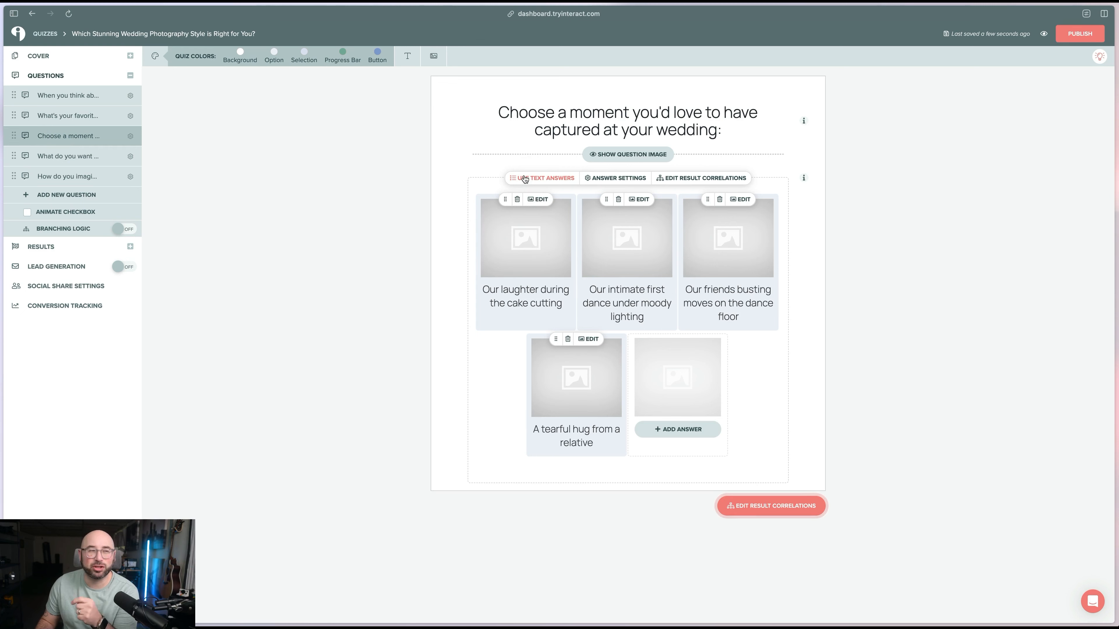
{"action": "left_click", "coordinate": [525, 179]}
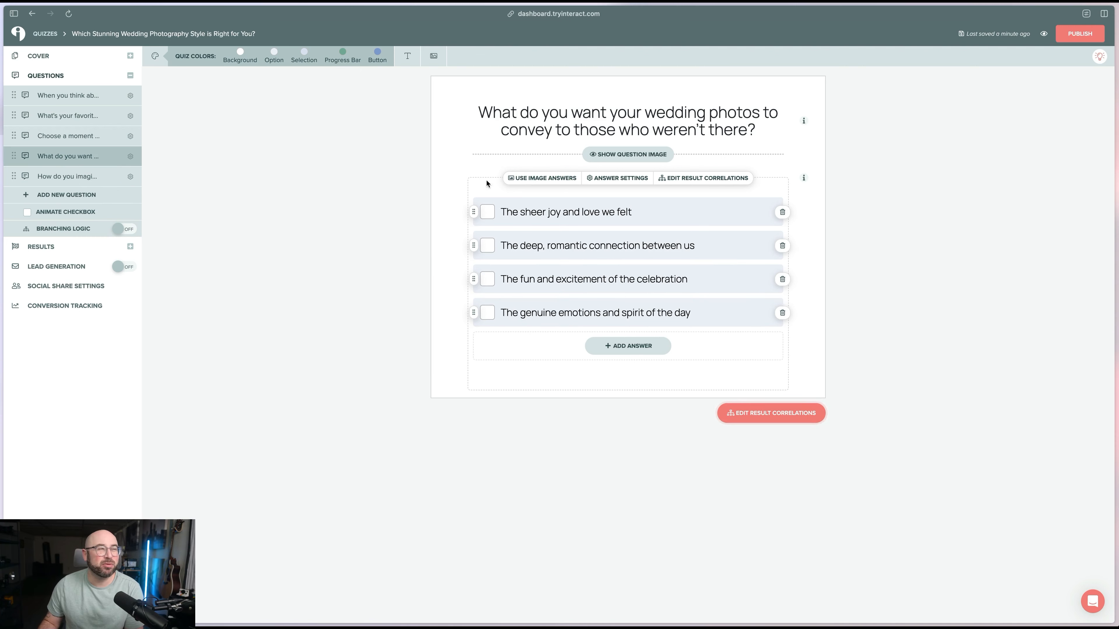
{"action": "left_click", "coordinate": [513, 178]}
{"action": "left_click", "coordinate": [533, 178]}
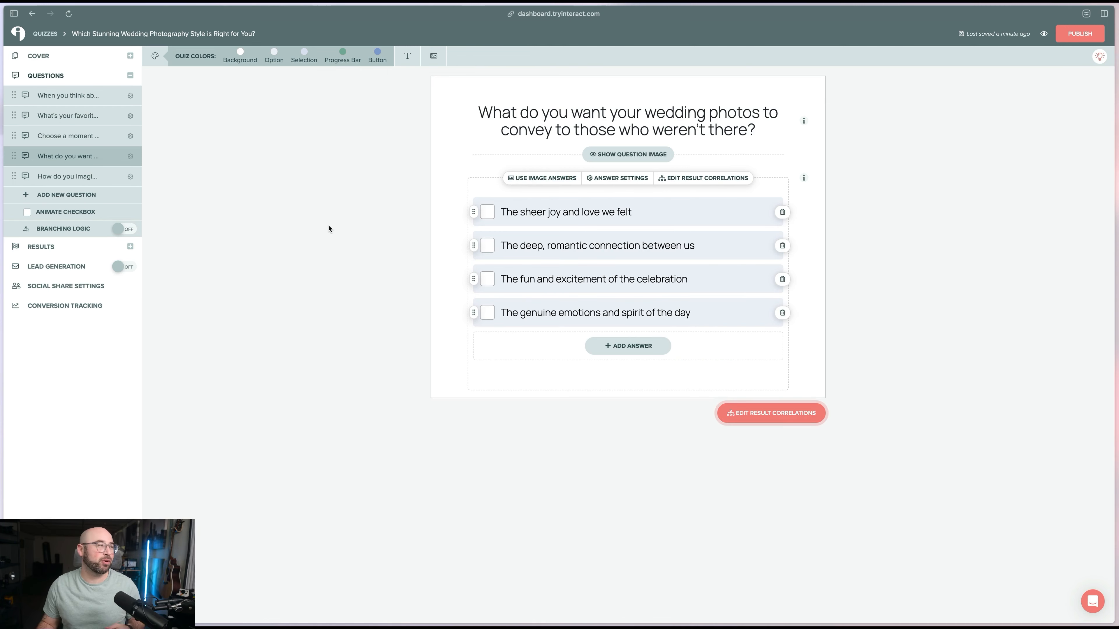
View the photographer interaction question, try enabling branching logic with its map editor, and turn branching logic back off.
{"action": "left_click", "coordinate": [74, 177]}
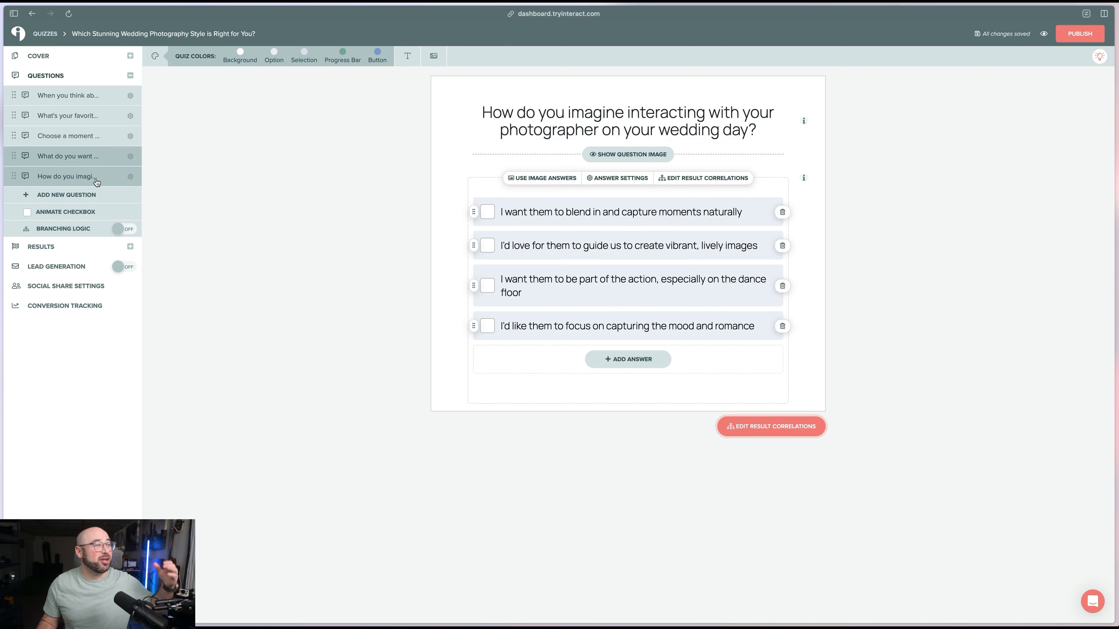
{"action": "left_click", "coordinate": [125, 229]}
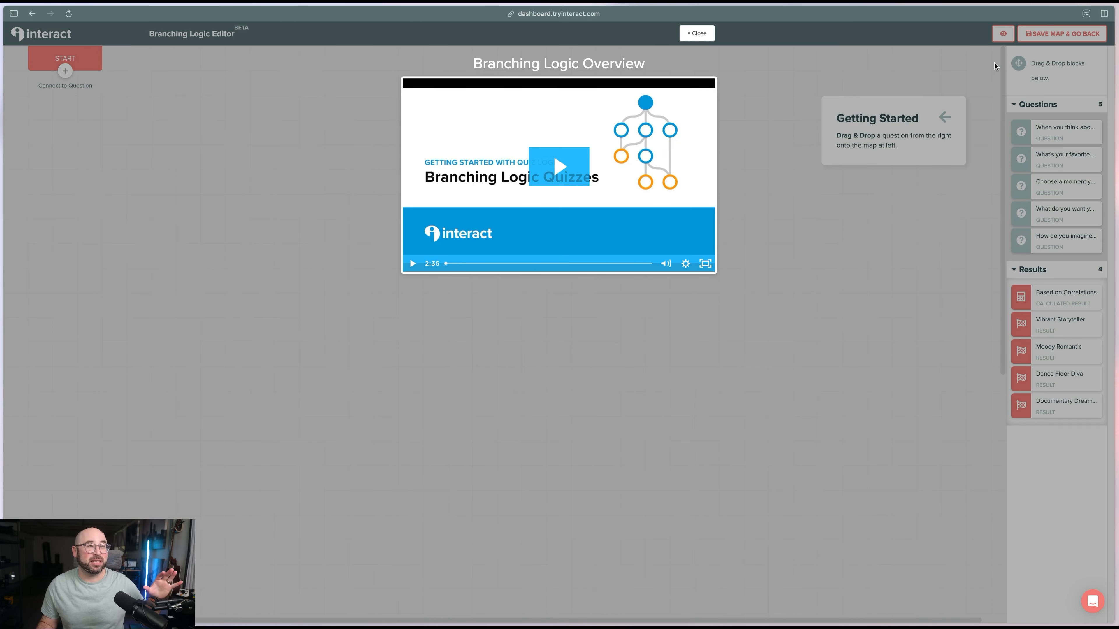
{"action": "left_click", "coordinate": [710, 33]}
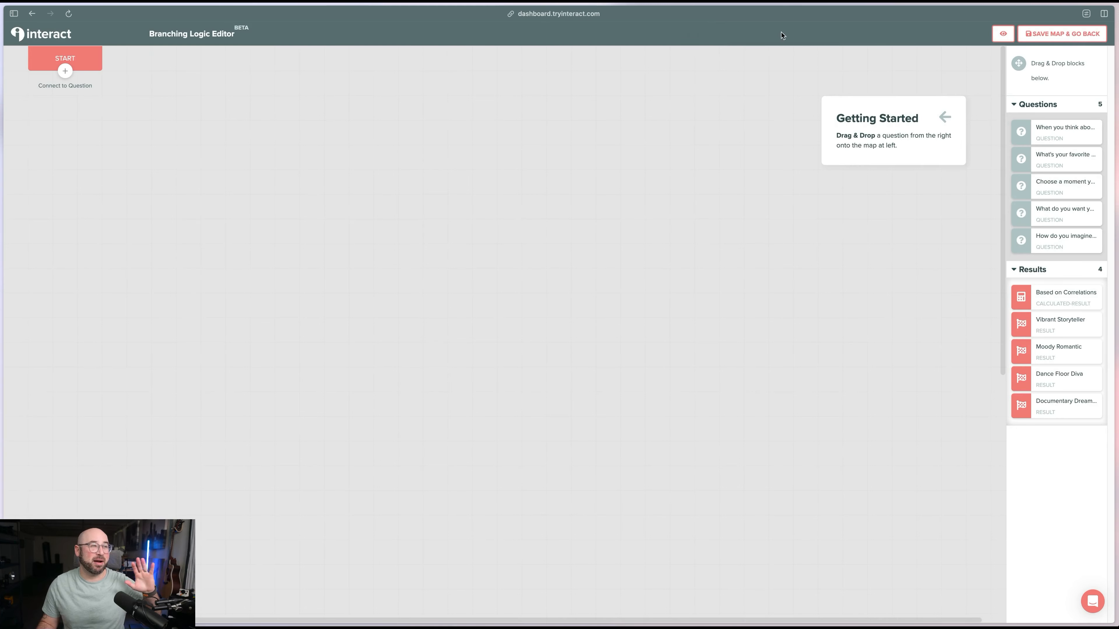
{"action": "left_click", "coordinate": [1086, 36]}
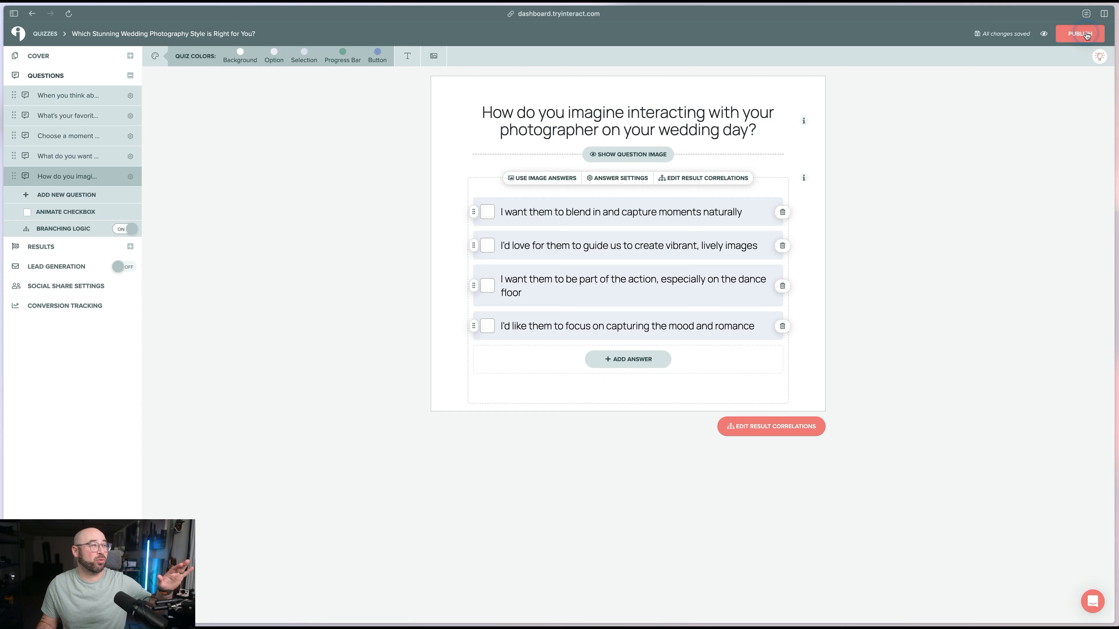
{"action": "left_click", "coordinate": [117, 230]}
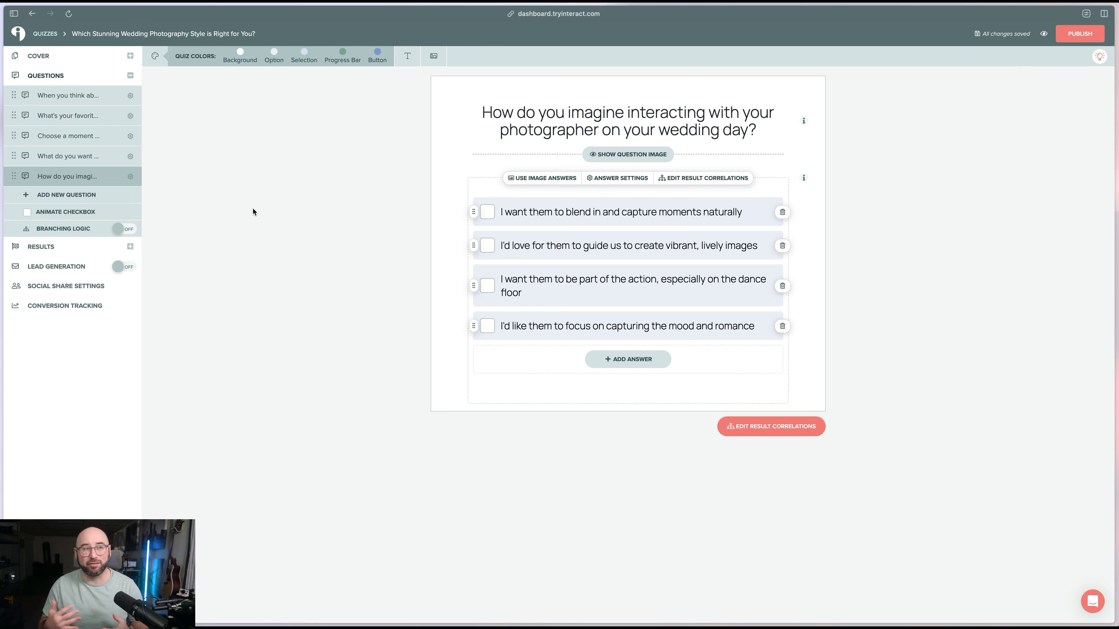
View the Vibrant Storyteller result and try editing, hiding and restoring its call to action.
{"action": "left_click", "coordinate": [40, 247]}
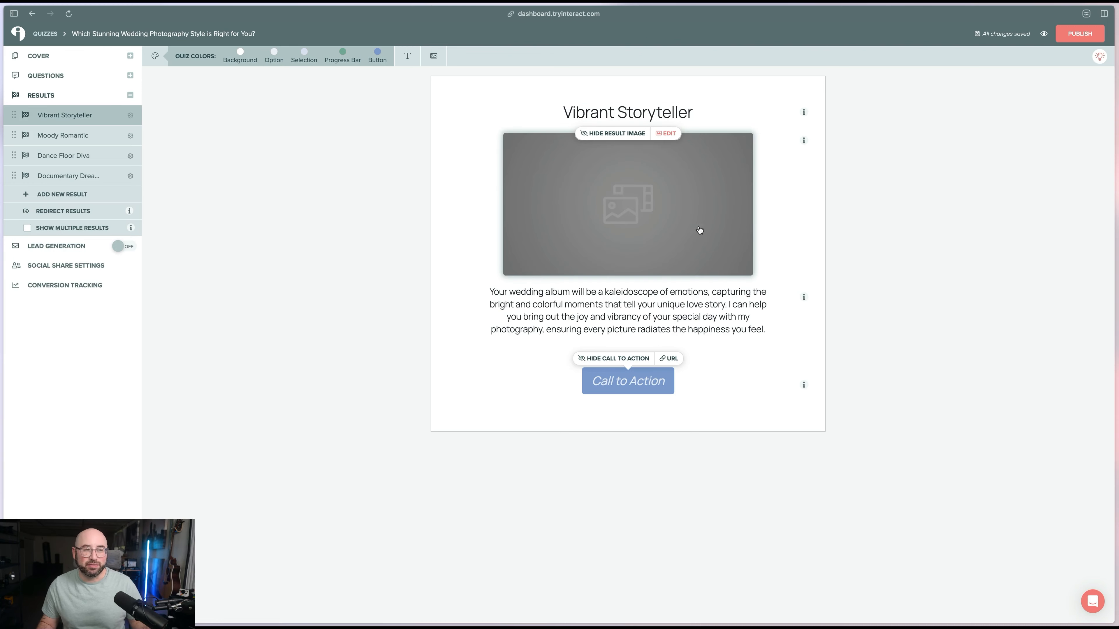
{"action": "left_click", "coordinate": [617, 380]}
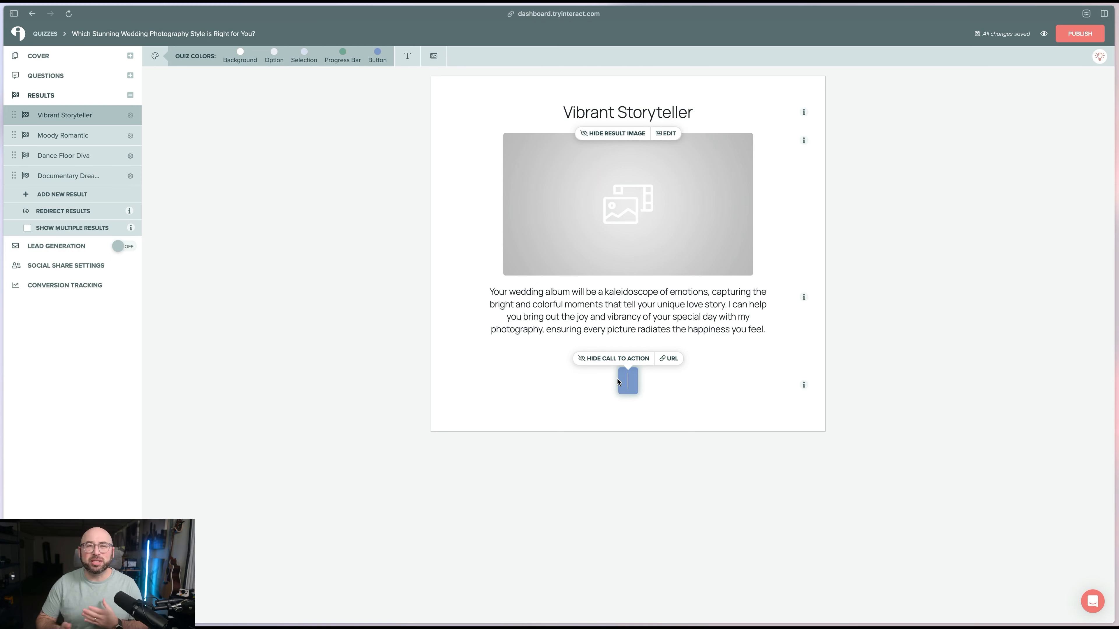
{"action": "left_click", "coordinate": [479, 399]}
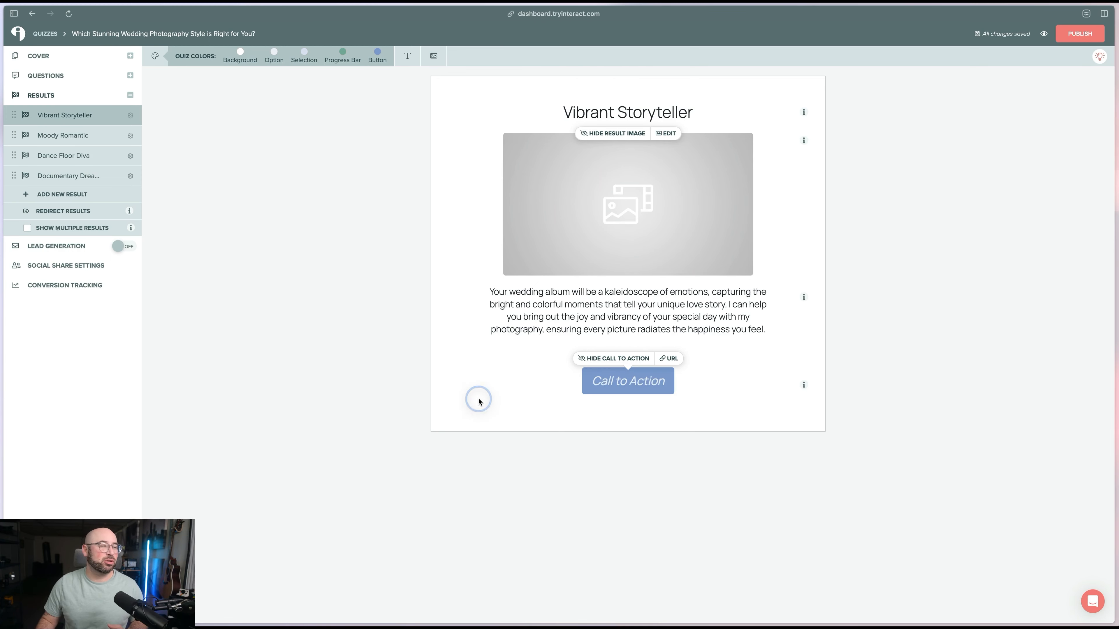
{"action": "left_click", "coordinate": [632, 357]}
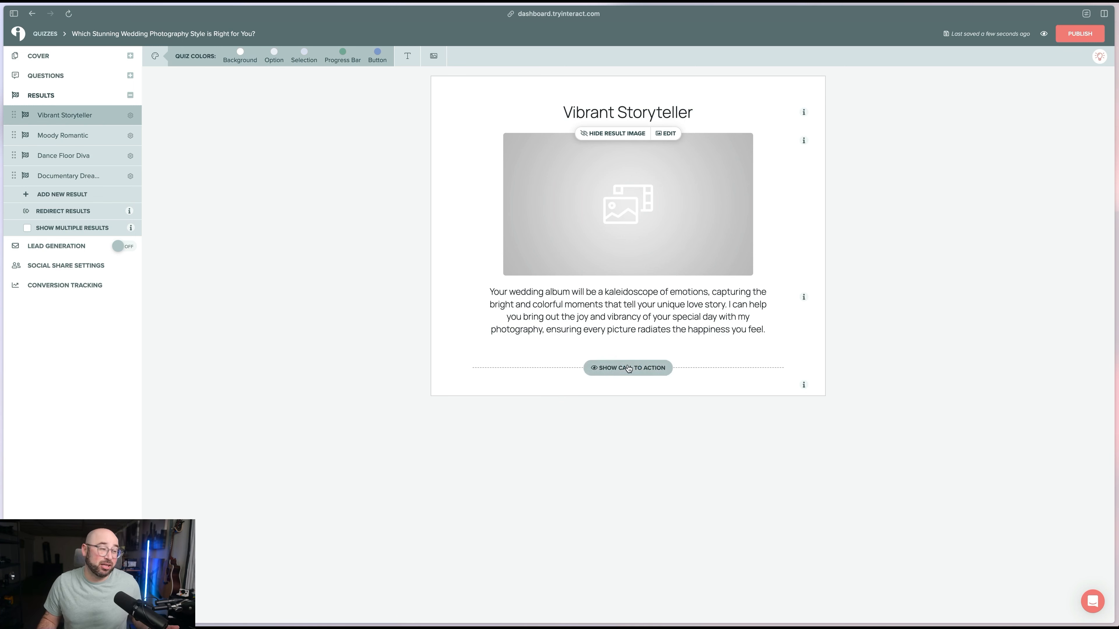
{"action": "left_click", "coordinate": [629, 365]}
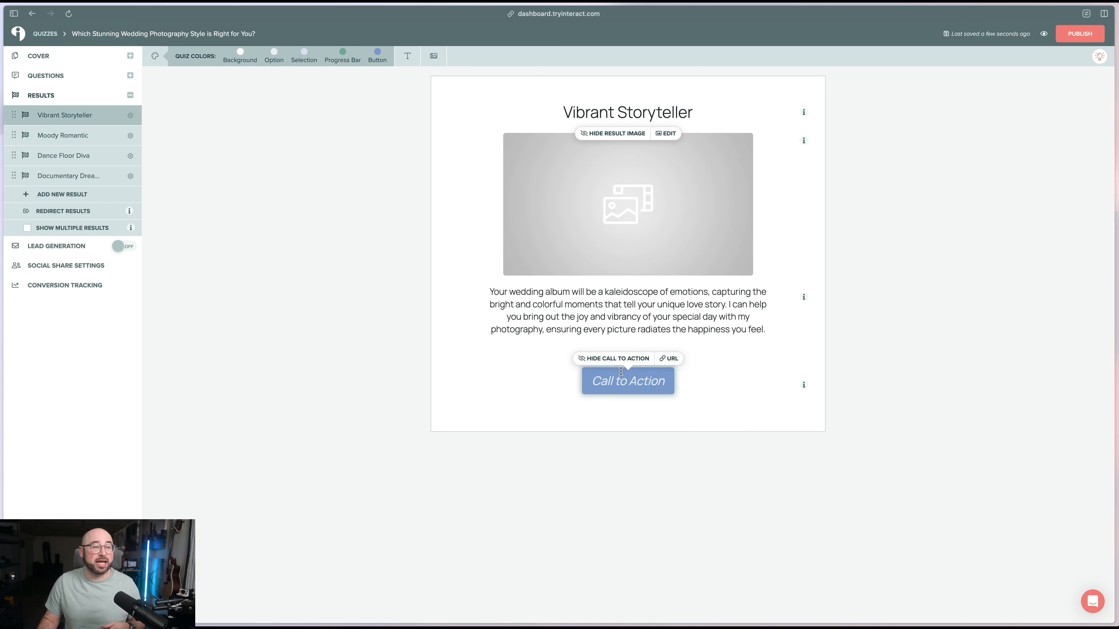
{"action": "left_click", "coordinate": [624, 374]}
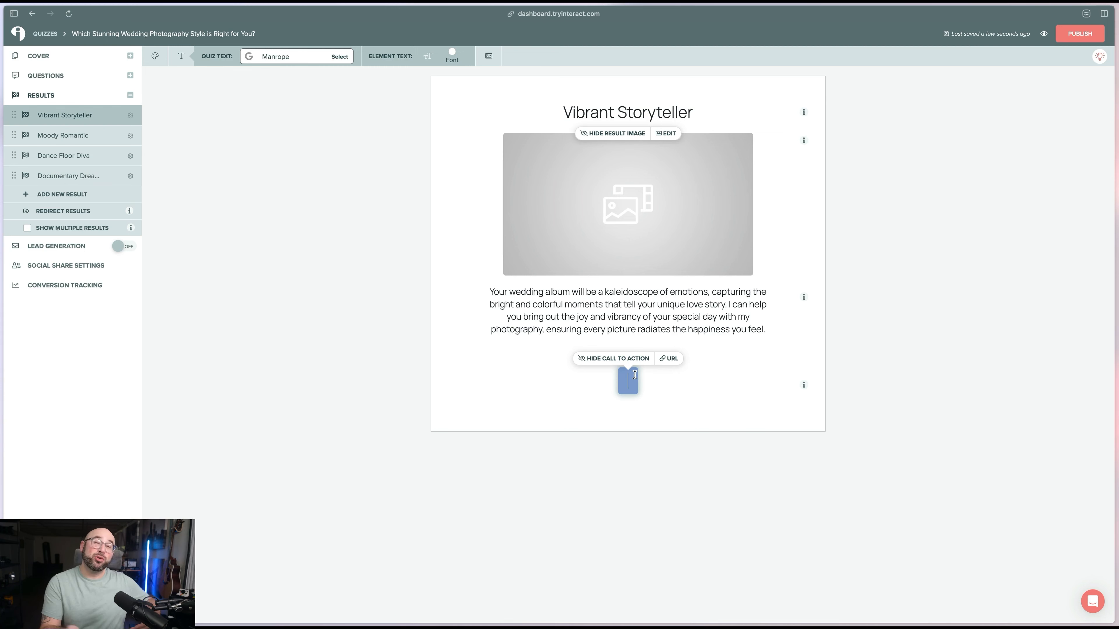
{"action": "left_click", "coordinate": [406, 300]}
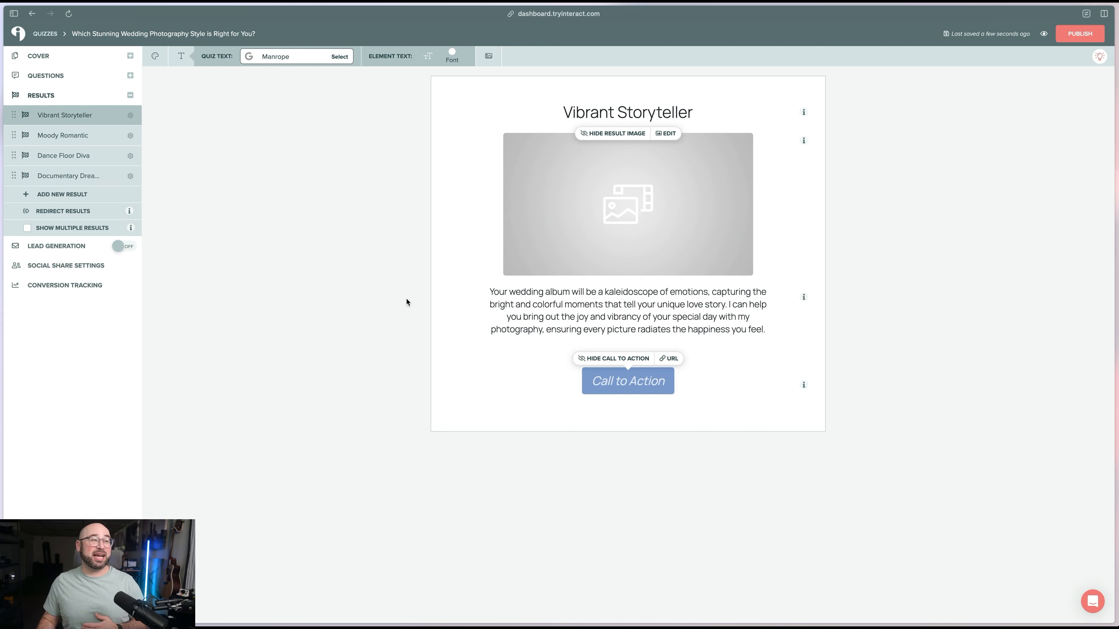
Review the Moody Romantic, Dance Floor Diva and Documentary Dreamer results, including the Documentary Dreamer description.
{"action": "left_click", "coordinate": [64, 141]}
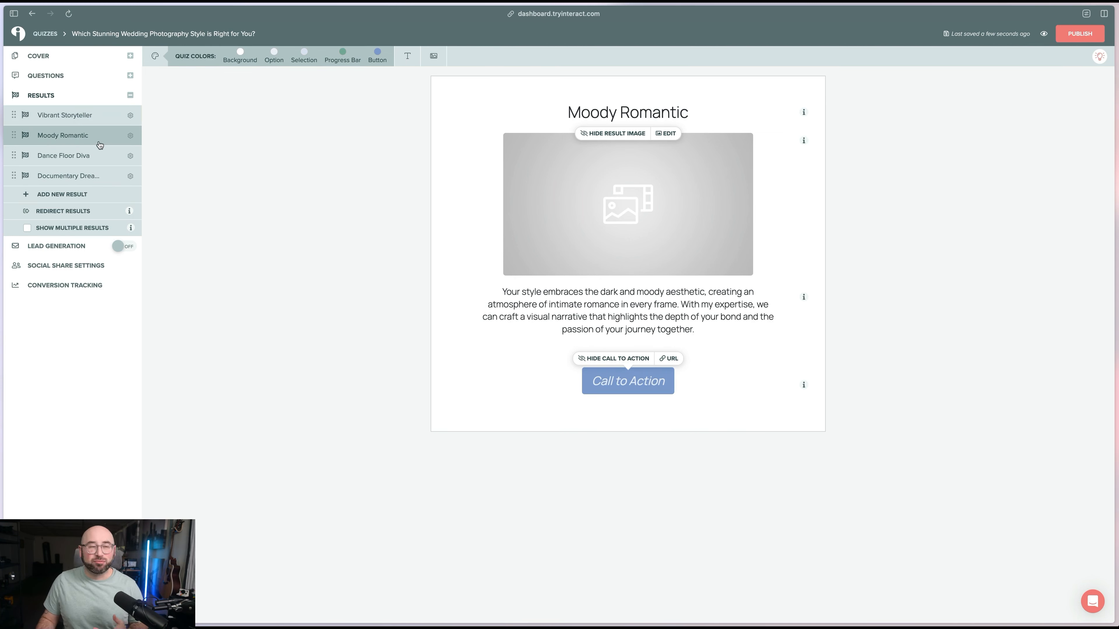
{"action": "left_click", "coordinate": [49, 154]}
{"action": "left_click", "coordinate": [70, 173]}
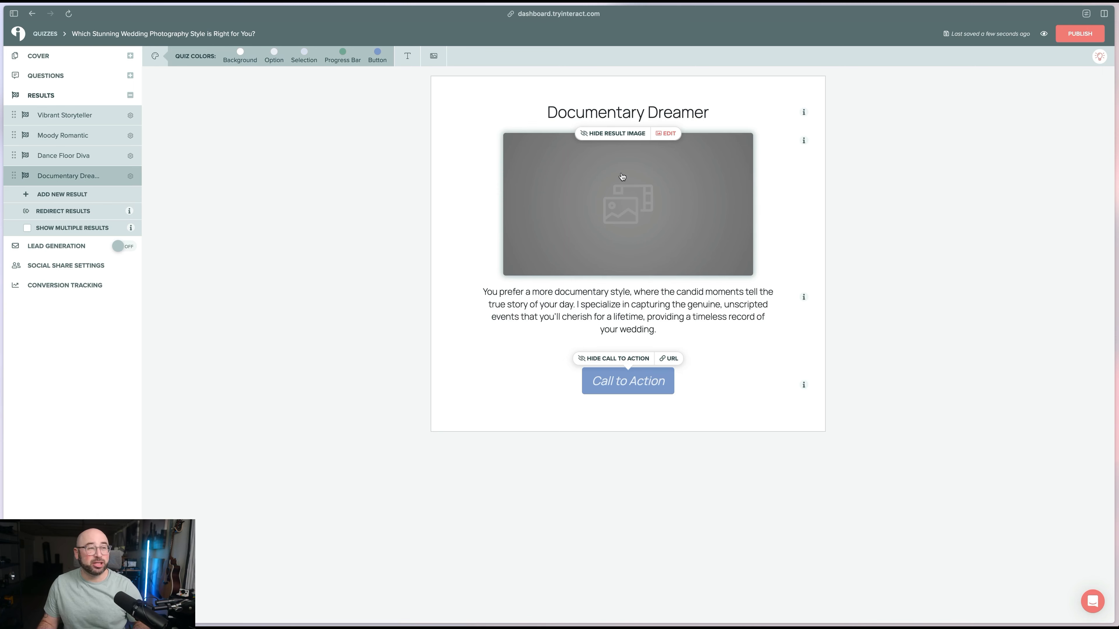
{"action": "left_click_drag", "start_coordinate": [668, 332], "coordinate": [558, 291]}
{"action": "left_click", "coordinate": [559, 291]}
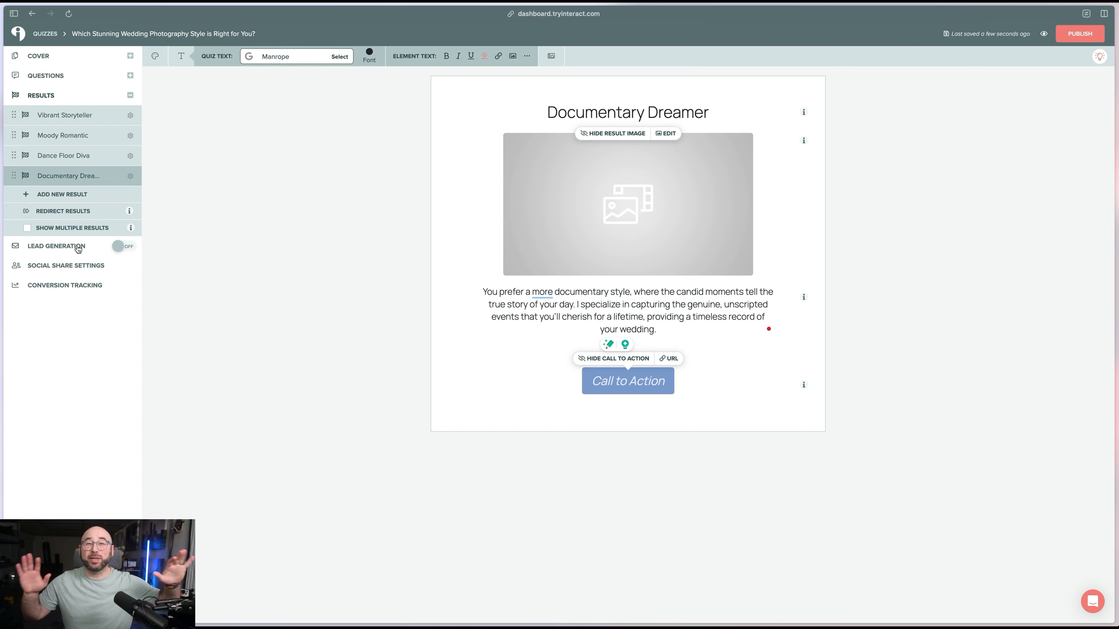
Preview the quiz, start it to view the first question, and close the preview.
{"action": "left_click", "coordinate": [1044, 34]}
{"action": "left_click", "coordinate": [502, 293]}
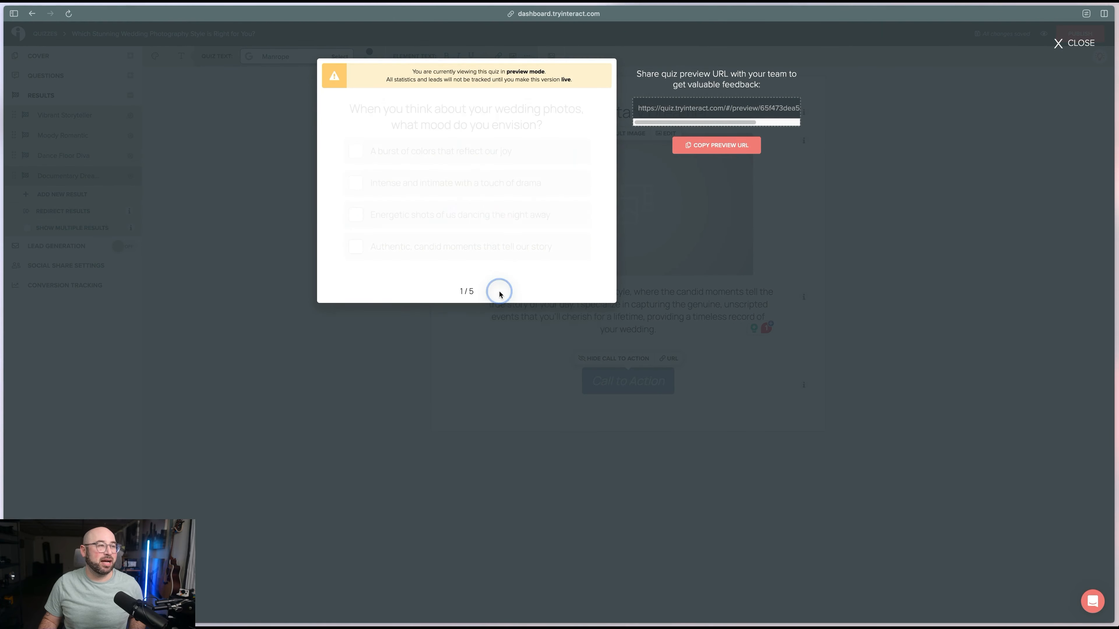
{"action": "left_click", "coordinate": [1084, 46]}
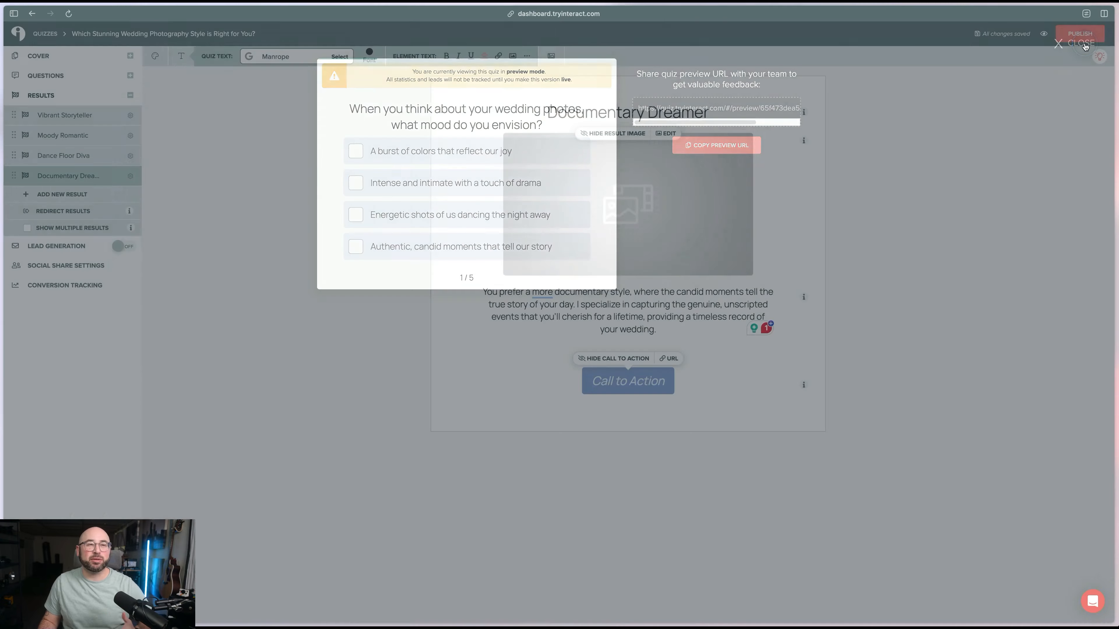
{"action": "right_click", "coordinate": [934, 146]}
{"action": "left_click", "coordinate": [928, 132]}
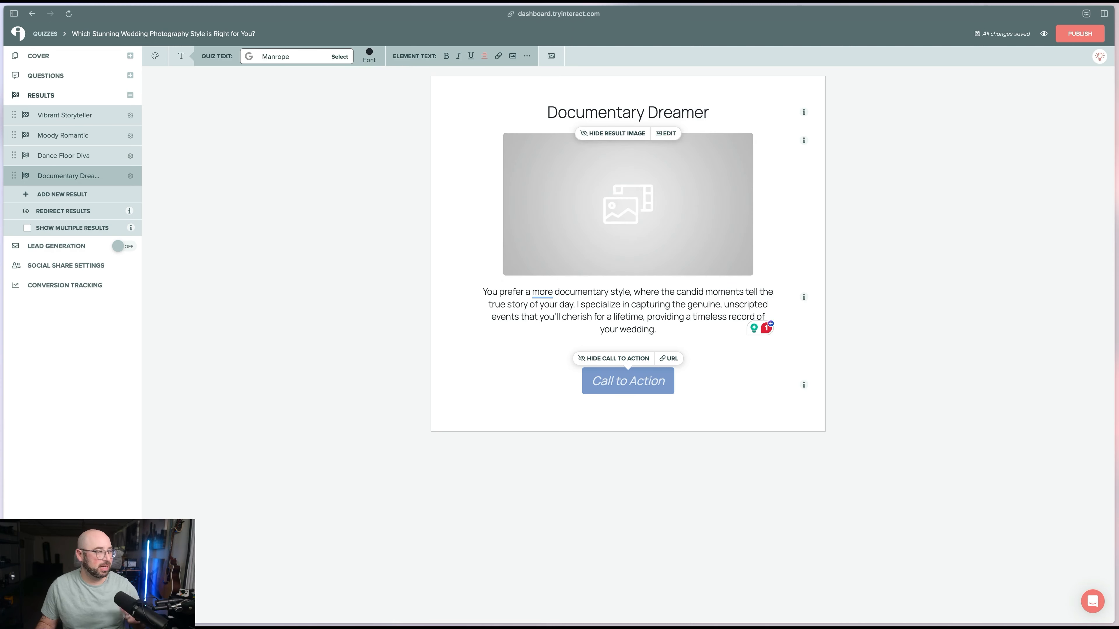
Turn on lead generation and add First Name, Last Name and Phone Number fields to the opt-in form.
{"action": "left_click", "coordinate": [92, 251]}
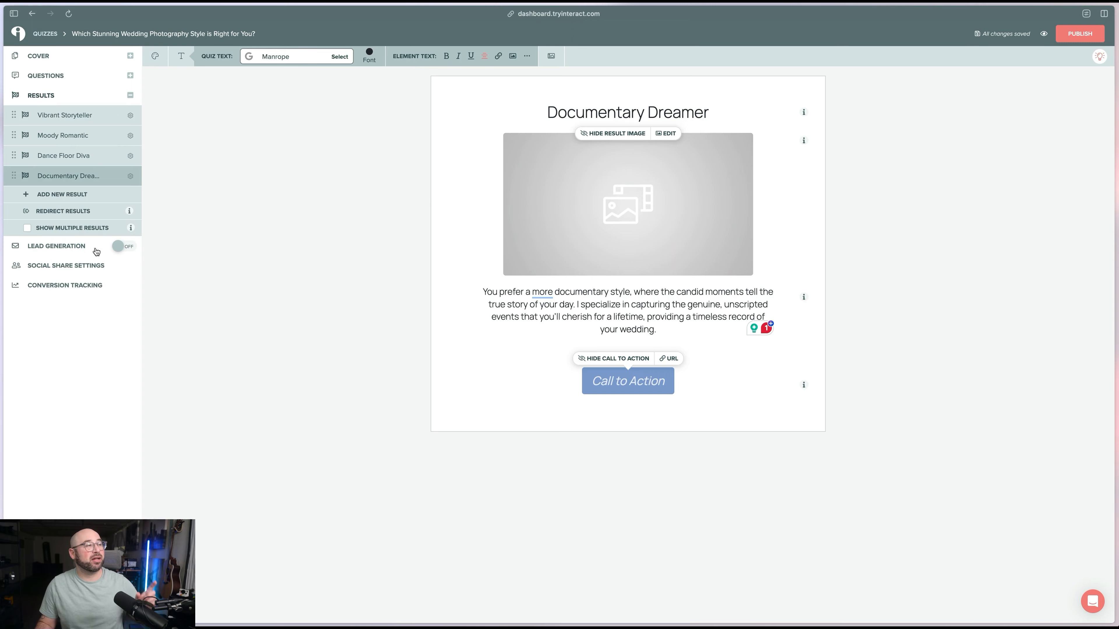
{"action": "left_click", "coordinate": [118, 246]}
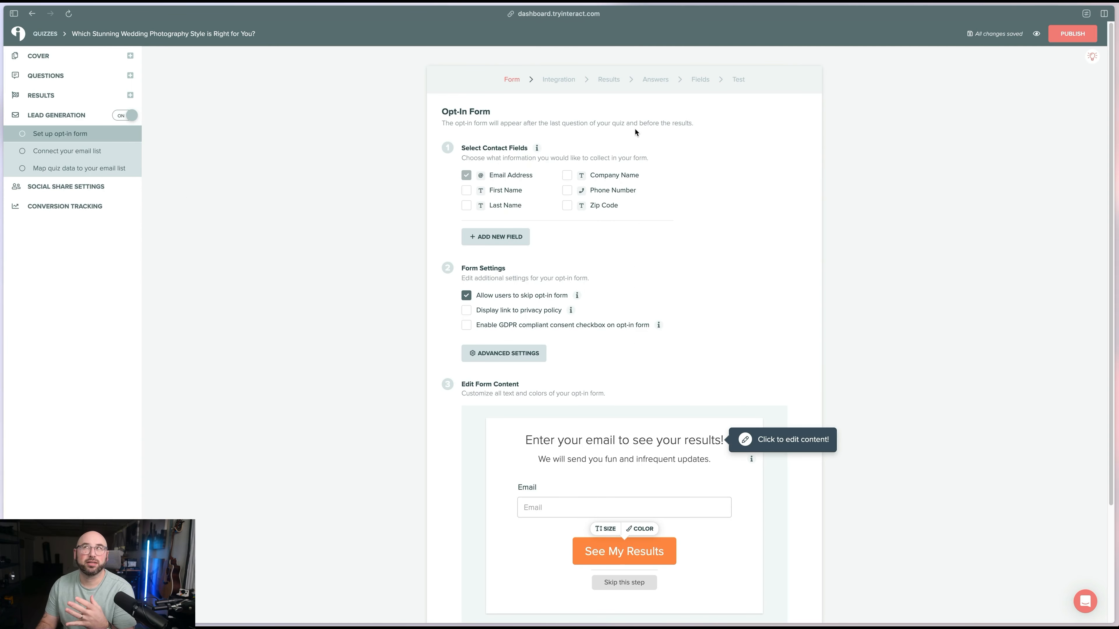
{"action": "left_click", "coordinate": [466, 190]}
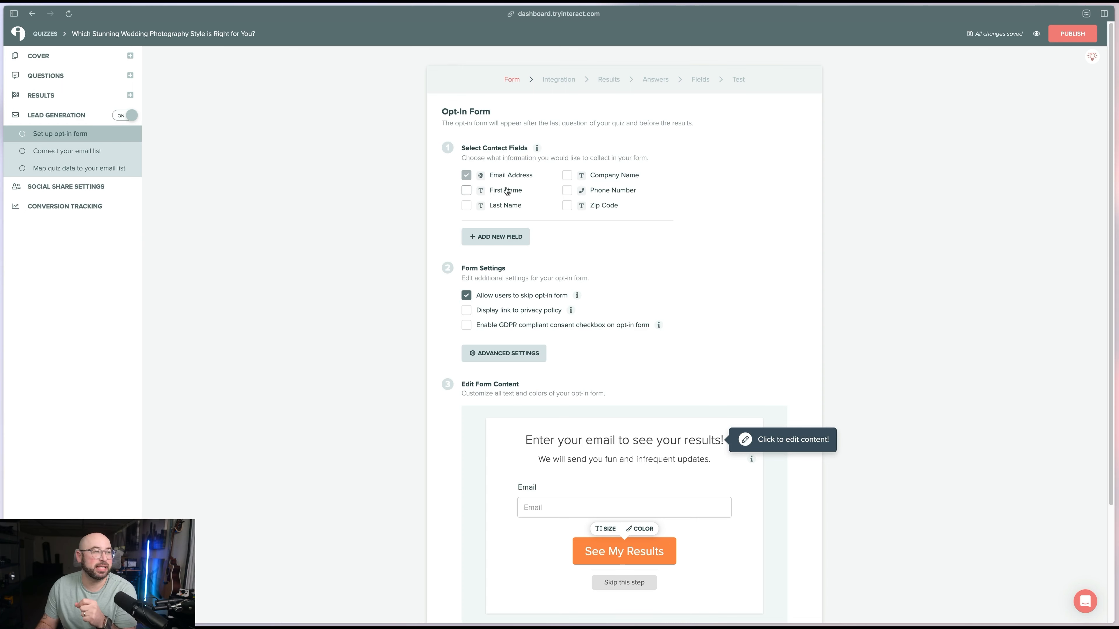
{"action": "left_click", "coordinate": [466, 206]}
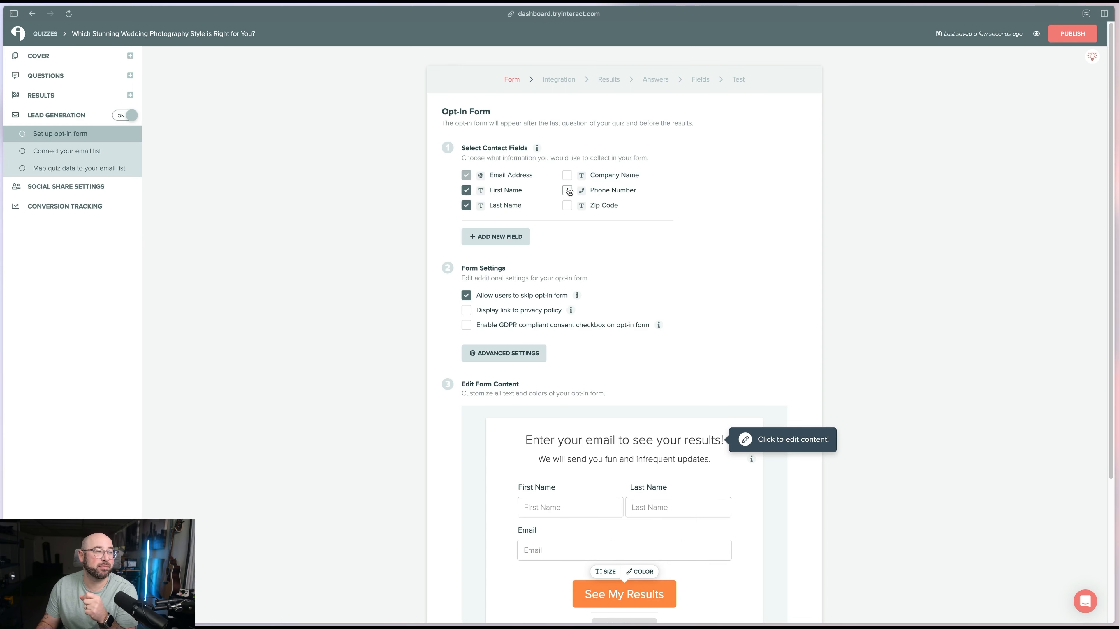
{"action": "left_click", "coordinate": [567, 190]}
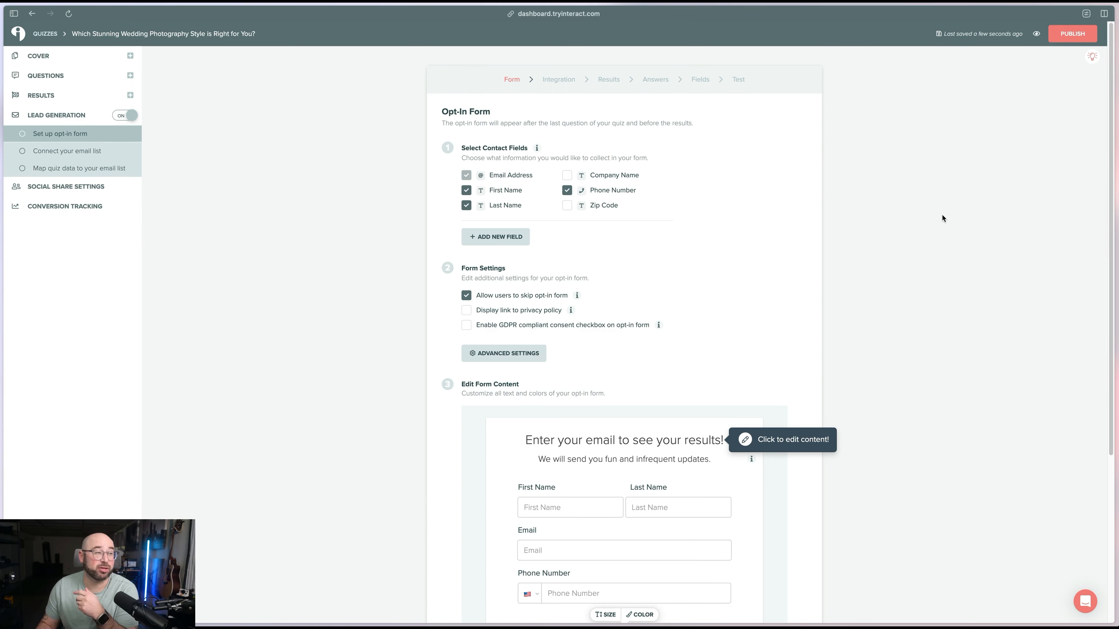
Enable the GDPR compliant consent checkbox on the opt-in form and try the privacy policy link option, turning it back off.
{"action": "scroll", "coordinate": [959, 249], "scroll_direction": "down", "scroll_amount": 3}
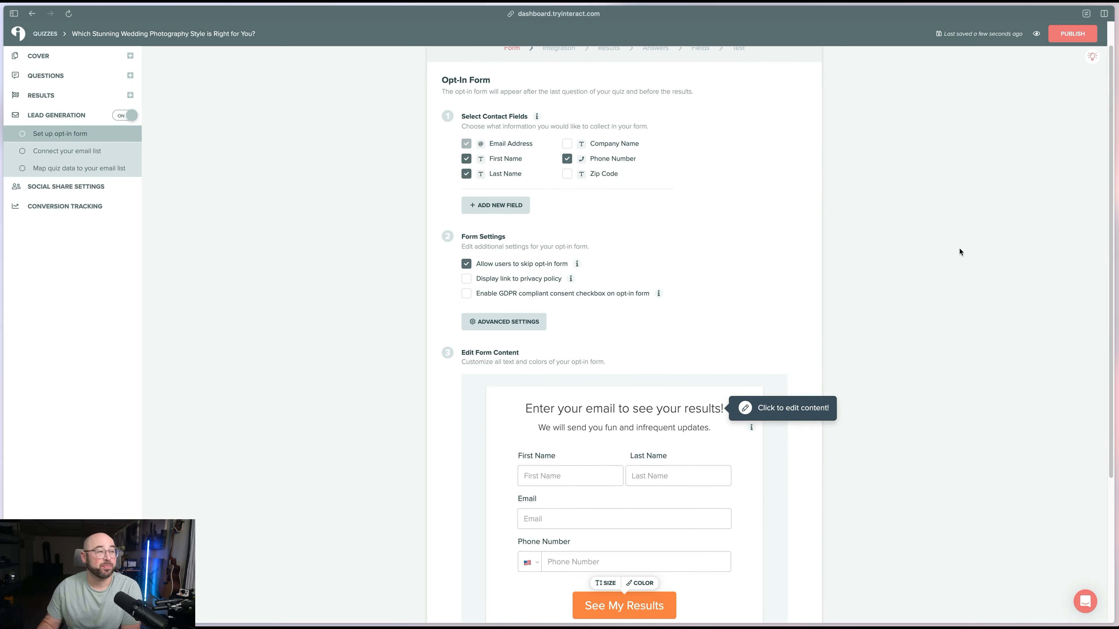
{"action": "scroll", "coordinate": [960, 251], "scroll_direction": "down", "scroll_amount": 1}
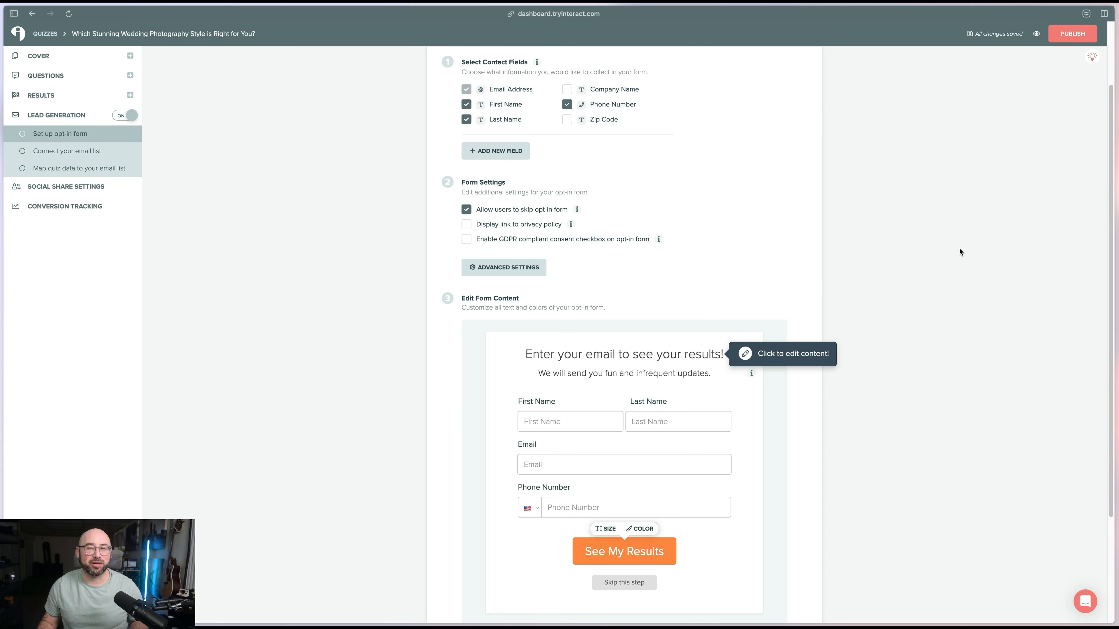
{"action": "scroll", "coordinate": [859, 267], "scroll_direction": "up", "scroll_amount": 1}
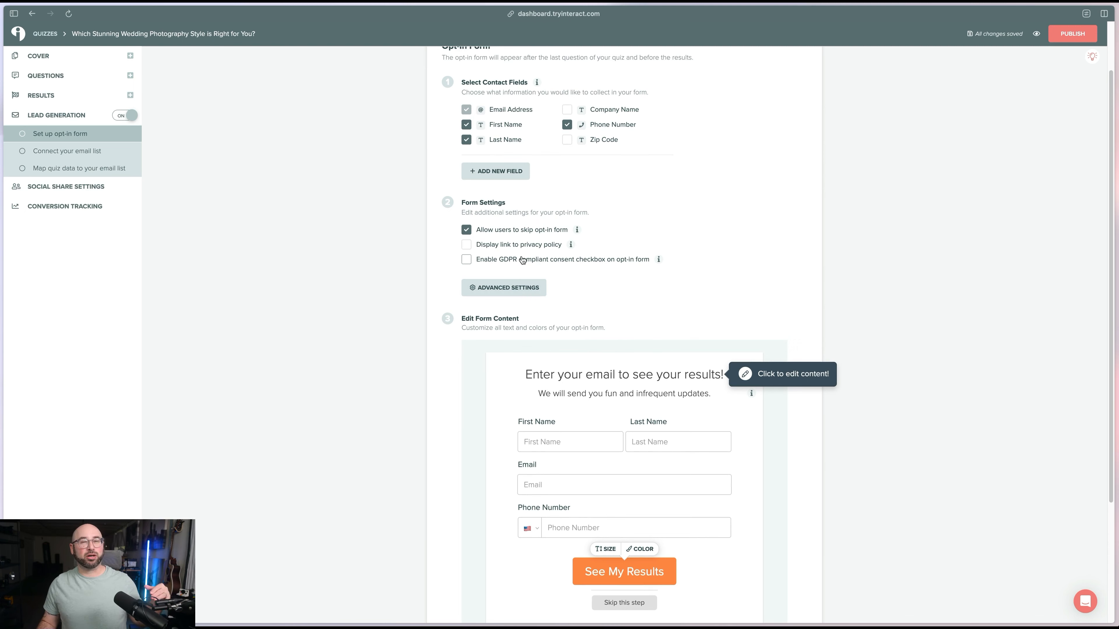
{"action": "left_click", "coordinate": [509, 261]}
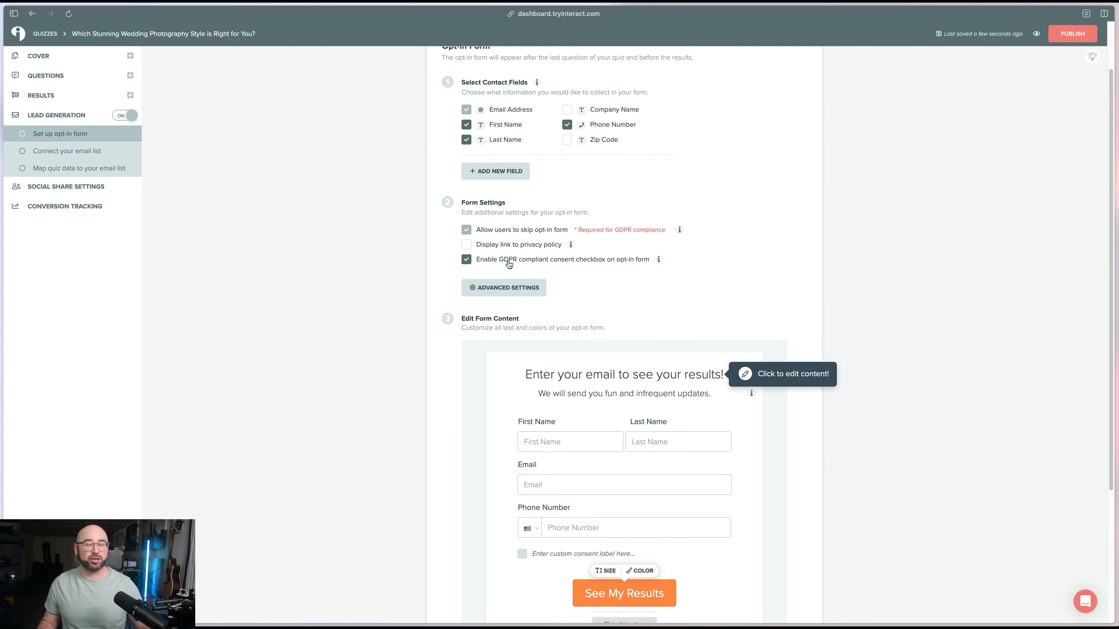
{"action": "left_click", "coordinate": [516, 247]}
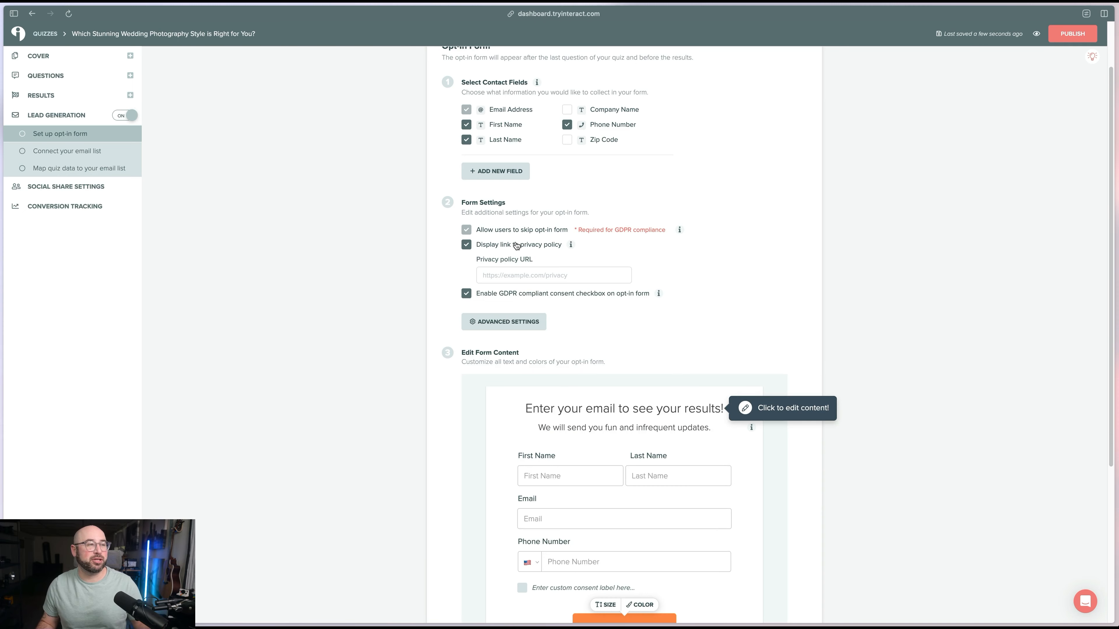
{"action": "left_click", "coordinate": [516, 245]}
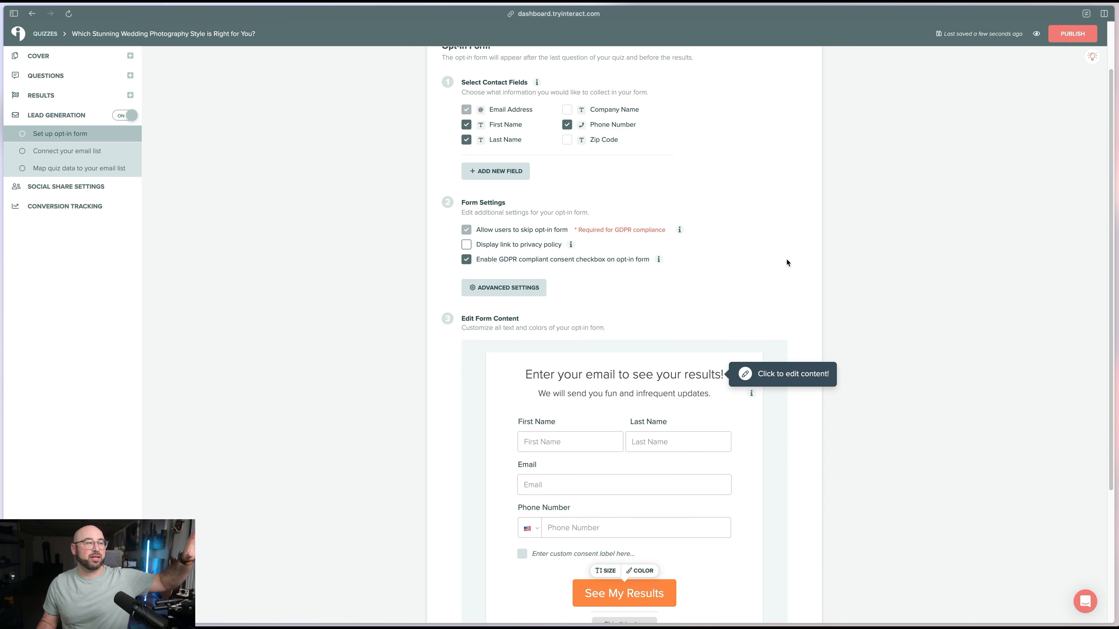
View the opt-in form's advanced error message settings and the option for adding a new contact field, leaving both without changes.
{"action": "scroll", "coordinate": [816, 293], "scroll_direction": "down", "scroll_amount": 1}
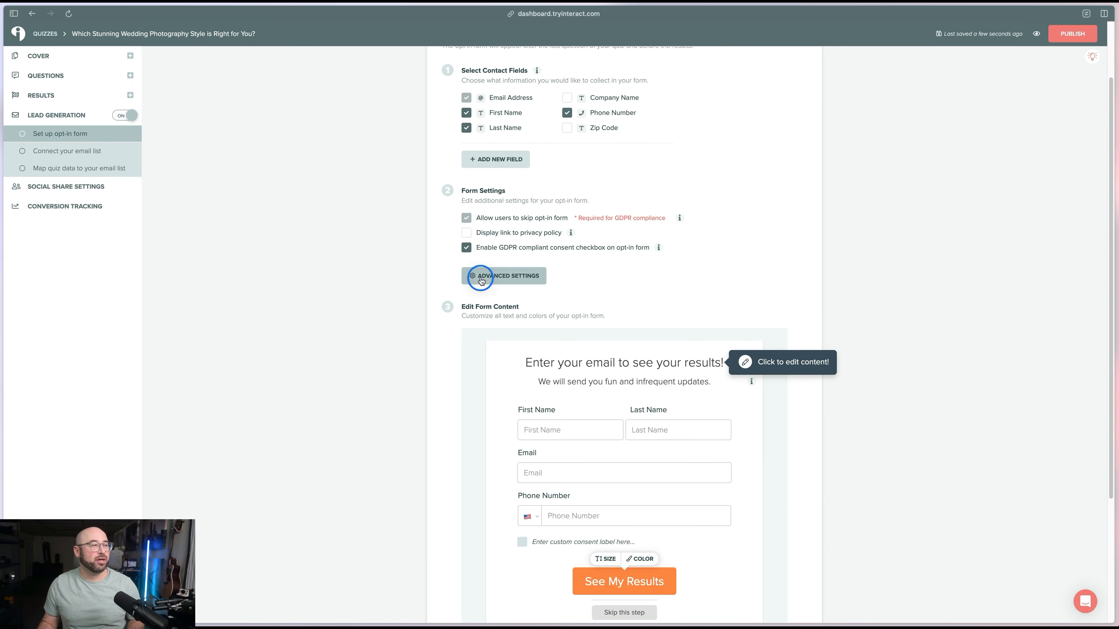
{"action": "left_click", "coordinate": [503, 275]}
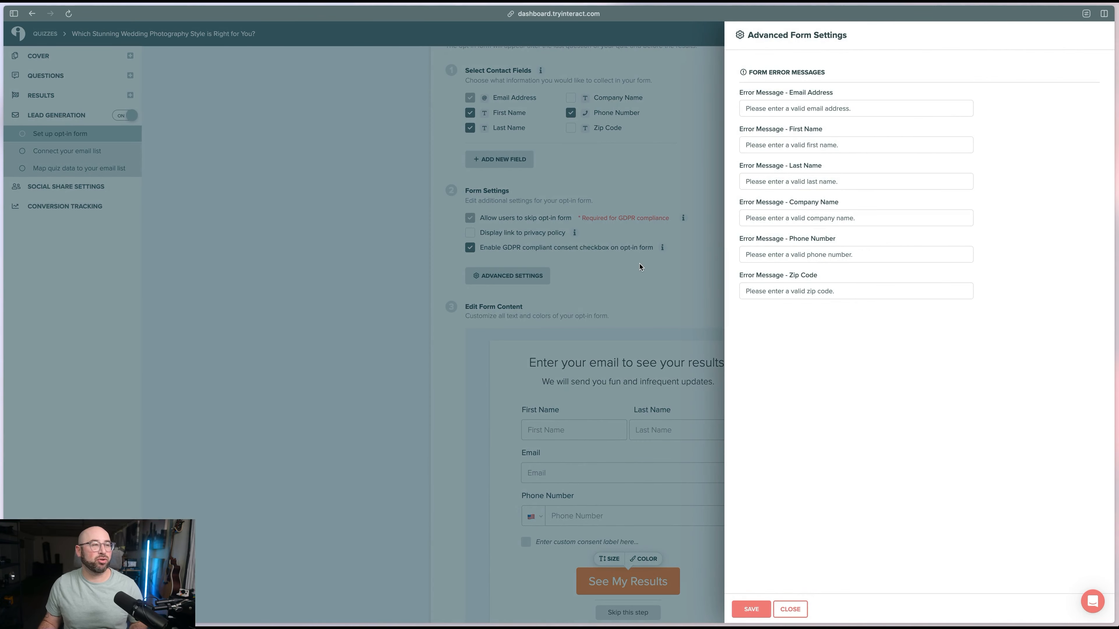
{"action": "left_click", "coordinate": [643, 272]}
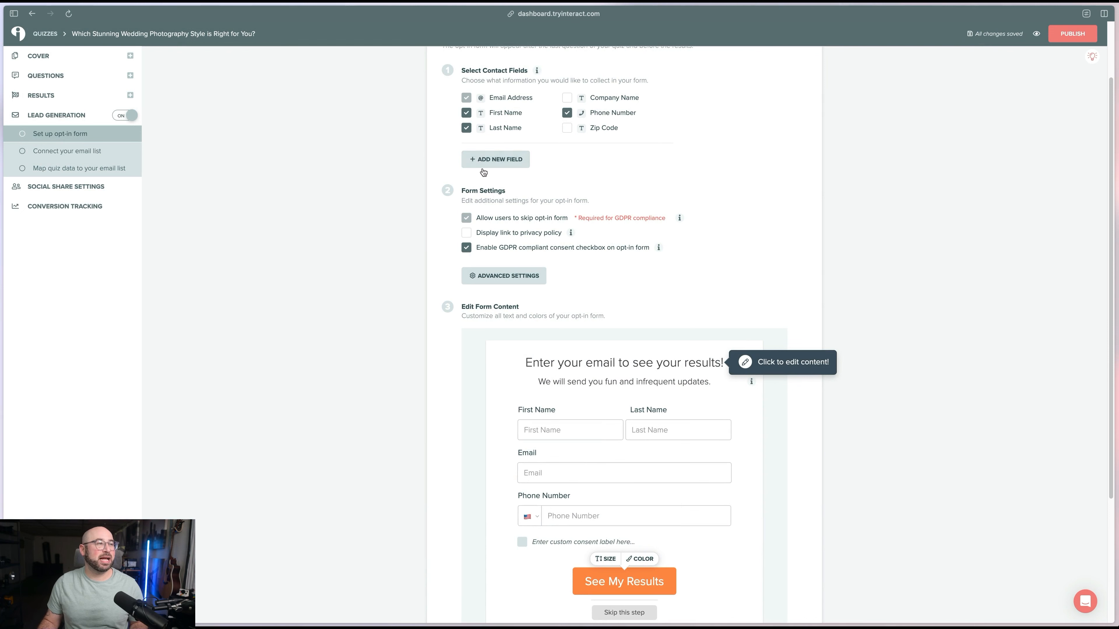
{"action": "scroll", "coordinate": [509, 135], "scroll_direction": "up", "scroll_amount": 1}
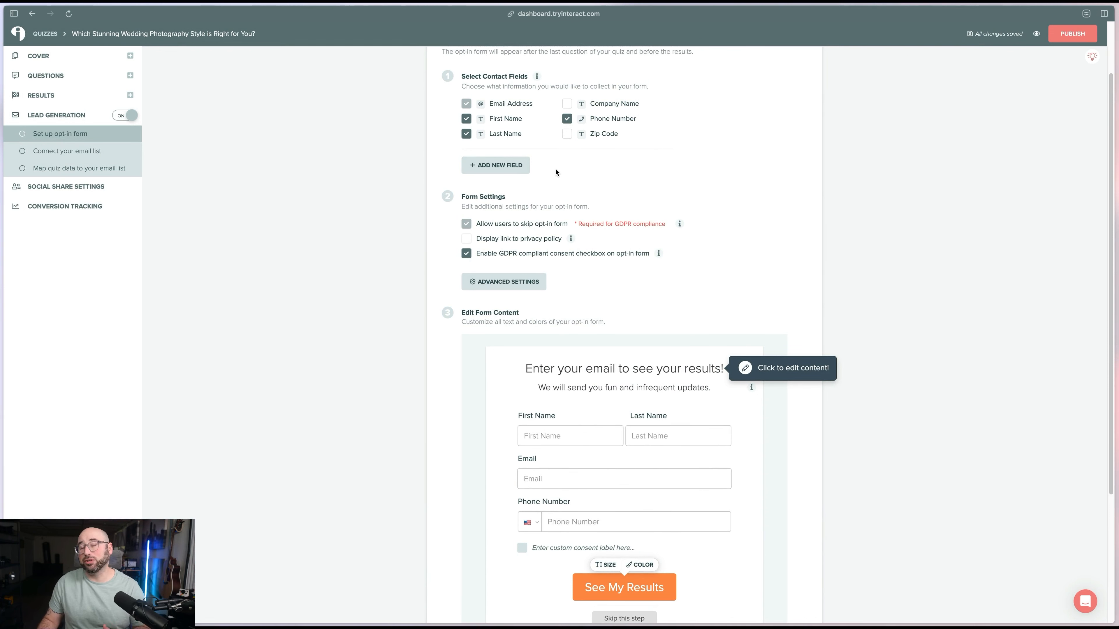
{"action": "left_click", "coordinate": [513, 168]}
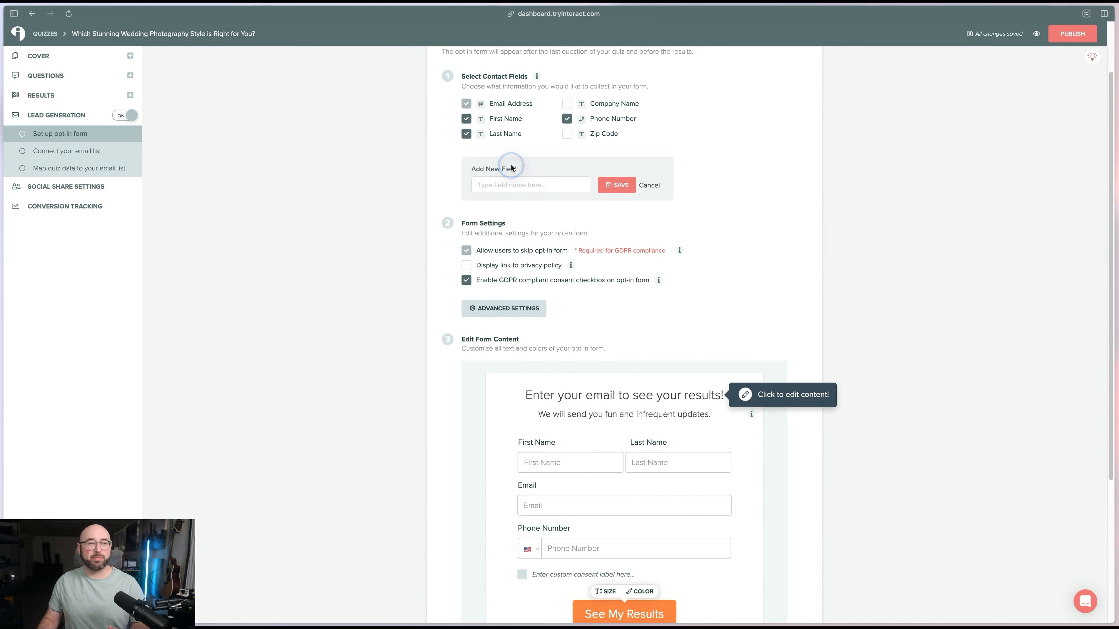
{"action": "left_click", "coordinate": [639, 186]}
{"action": "right_click", "coordinate": [910, 206]}
Save the opt-in form, continue to the integration stage and look through the available email marketing programs.
{"action": "scroll", "coordinate": [900, 251], "scroll_direction": "down", "scroll_amount": 3}
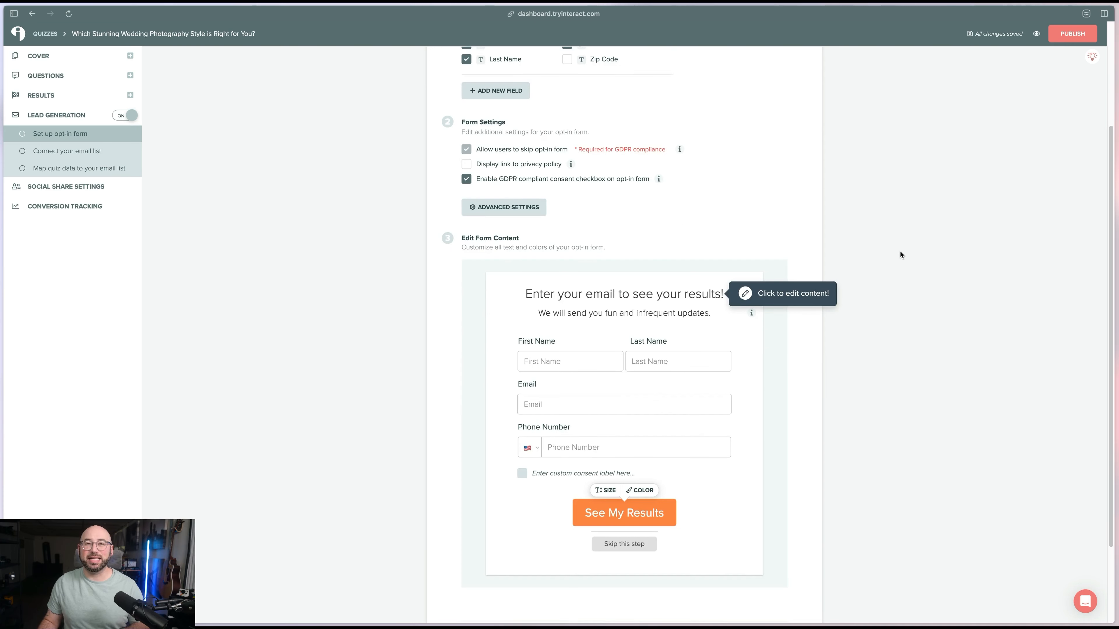
{"action": "scroll", "coordinate": [900, 251], "scroll_direction": "down", "scroll_amount": 3}
{"action": "scroll", "coordinate": [777, 501], "scroll_direction": "up", "scroll_amount": 5}
{"action": "scroll", "coordinate": [777, 500], "scroll_direction": "down", "scroll_amount": 4}
{"action": "left_click", "coordinate": [772, 596]}
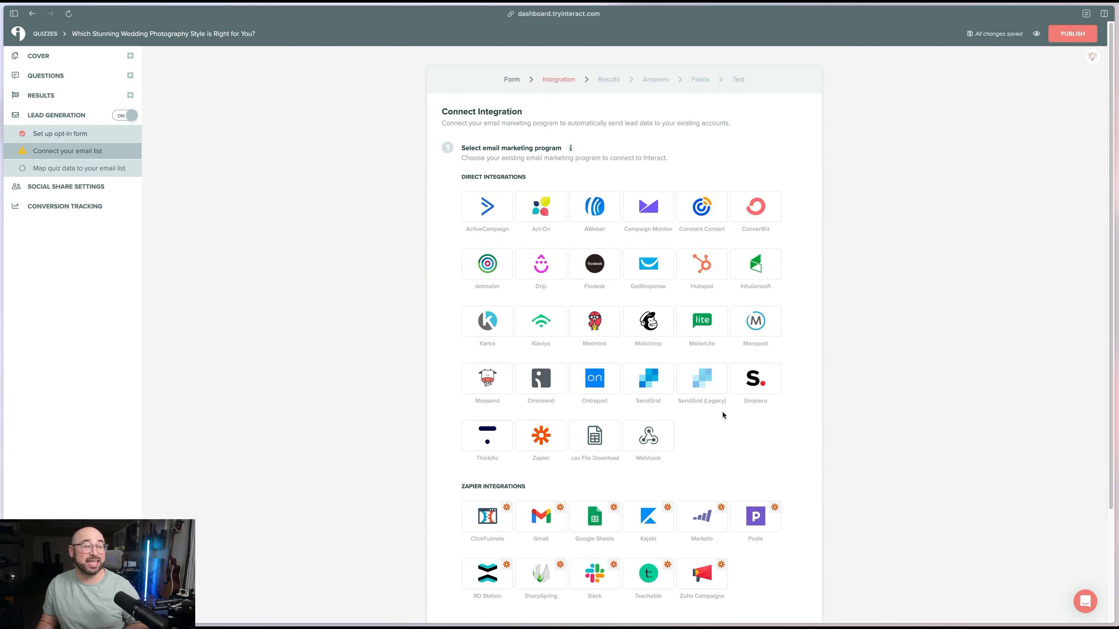
{"action": "scroll", "coordinate": [854, 334], "scroll_direction": "down", "scroll_amount": 1}
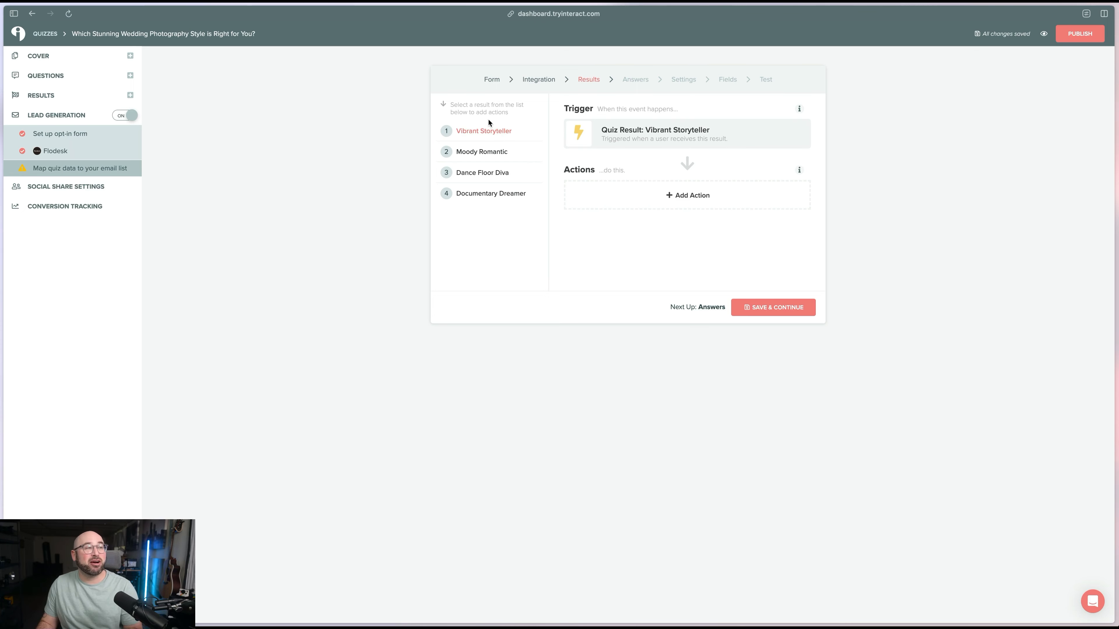
Open the Flodesk actions for the Vibrant Storyteller result and search the segments for "Visual Storyteller".
{"action": "left_click", "coordinate": [648, 193]}
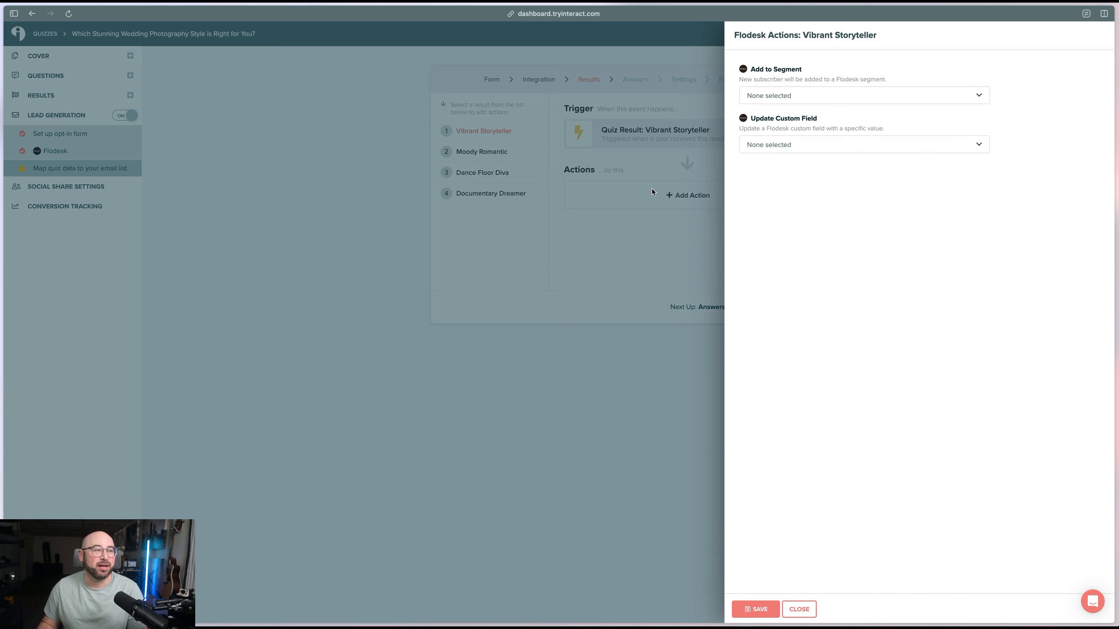
{"action": "left_click", "coordinate": [815, 99]}
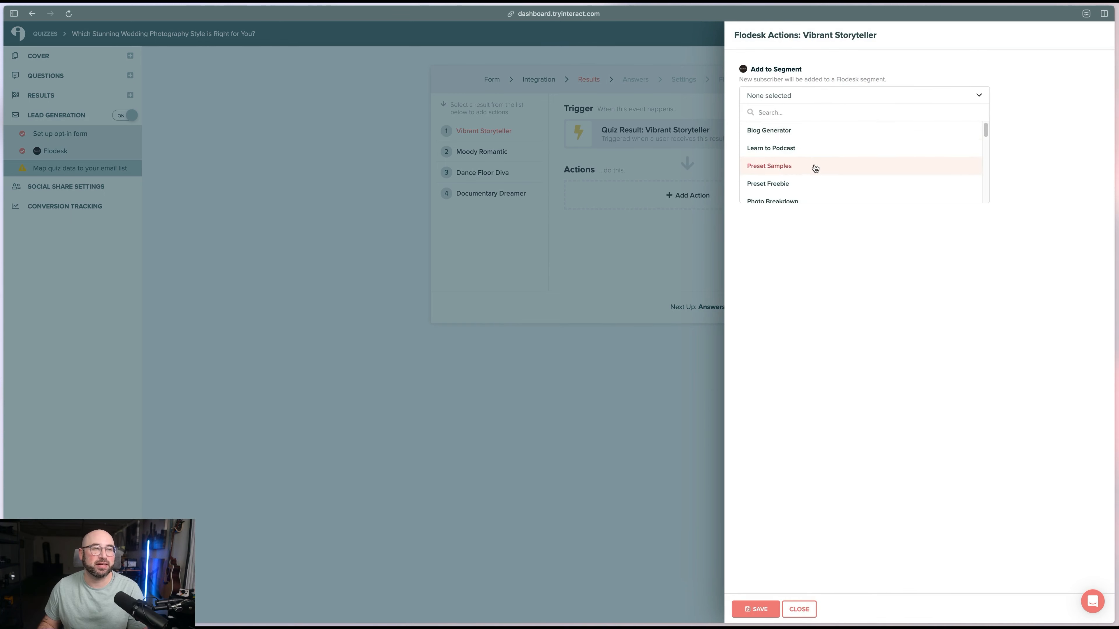
{"action": "left_click", "coordinate": [820, 109]}
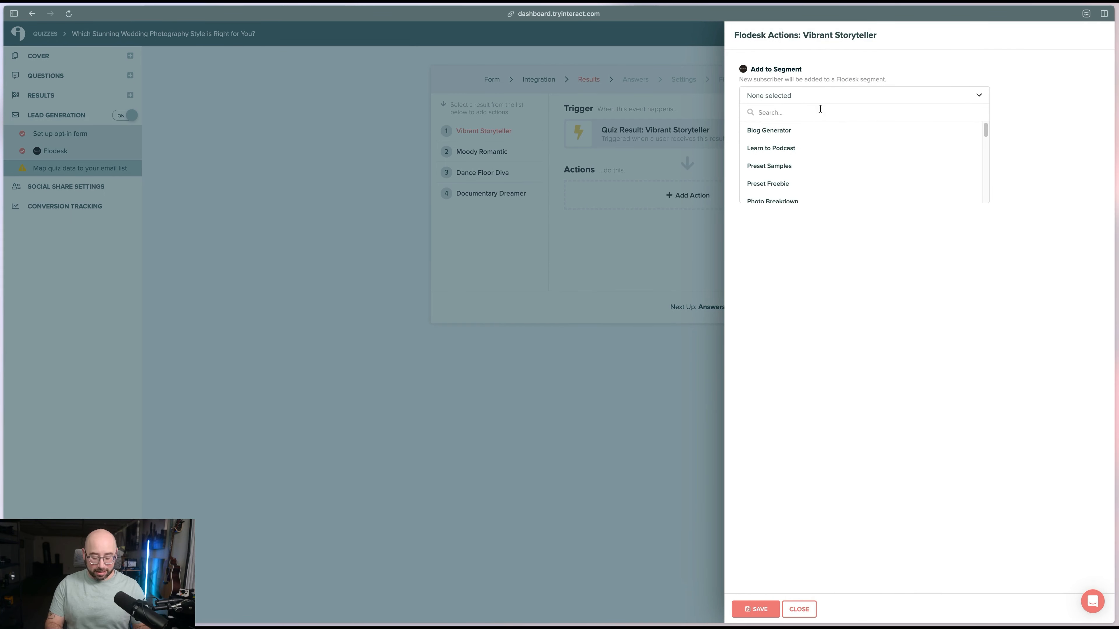
{"action": "type", "text": "Visual"}
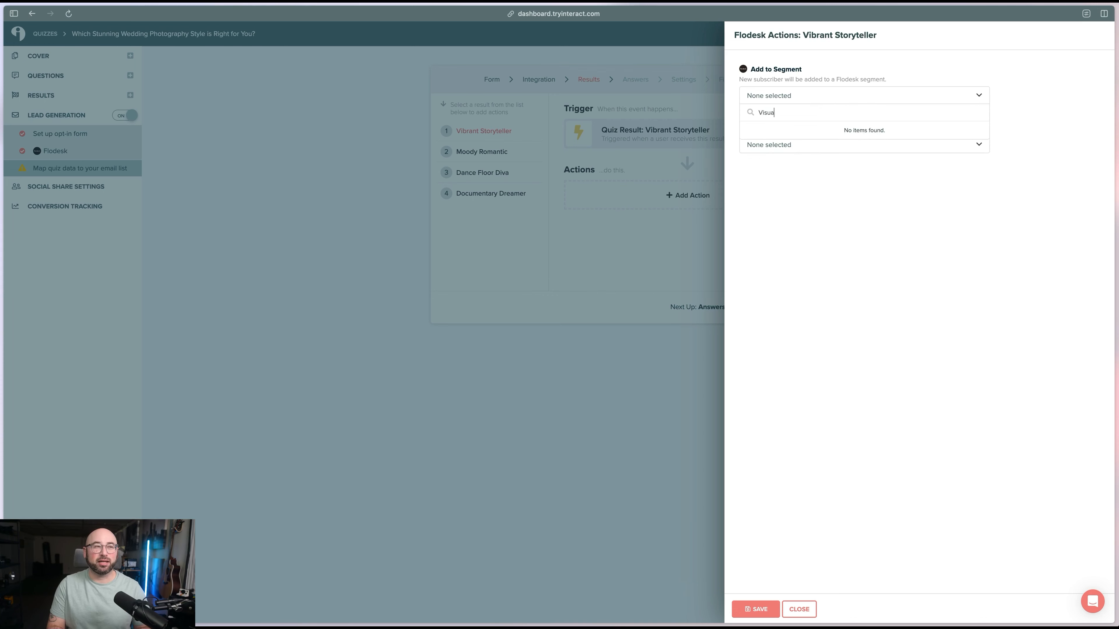
{"action": "type", "text": " Storryle"}
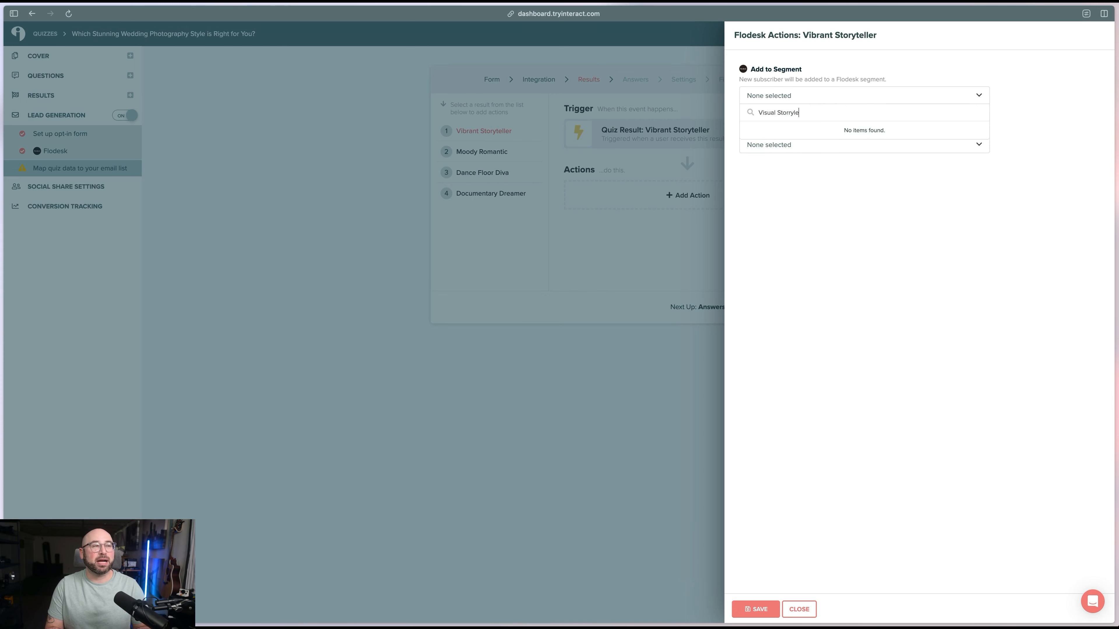
{"action": "key", "text": "BackSpace"}
{"action": "key", "text": "BackSpace"}
{"action": "key", "text": "BackSpace"}
{"action": "key", "text": "BackSpace"}
{"action": "type", "text": "yteller"}
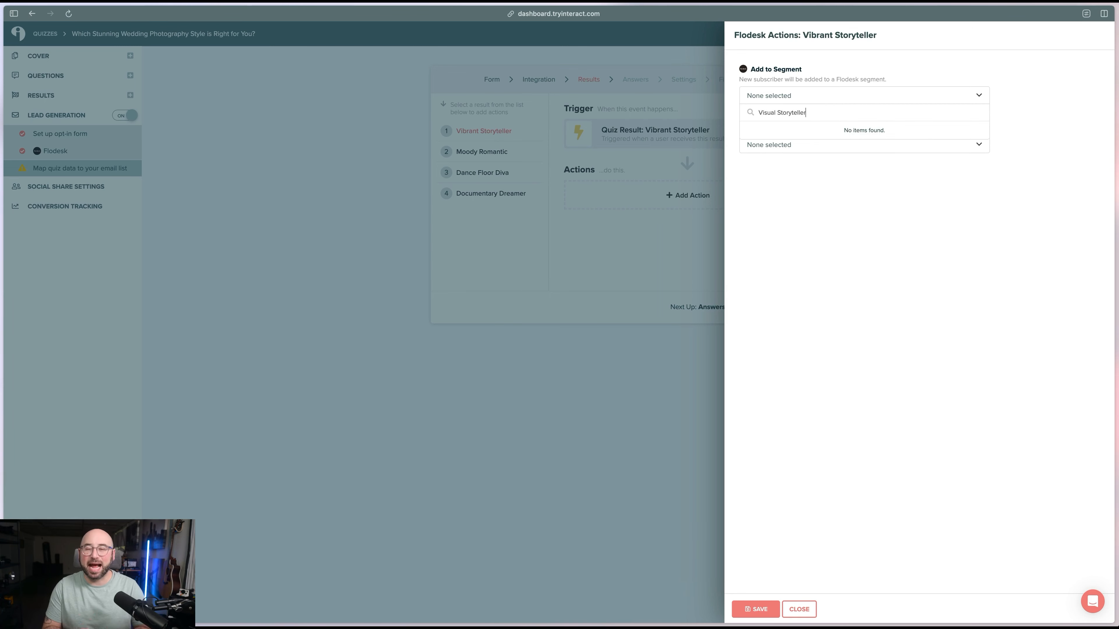
{"action": "left_click", "coordinate": [889, 207]}
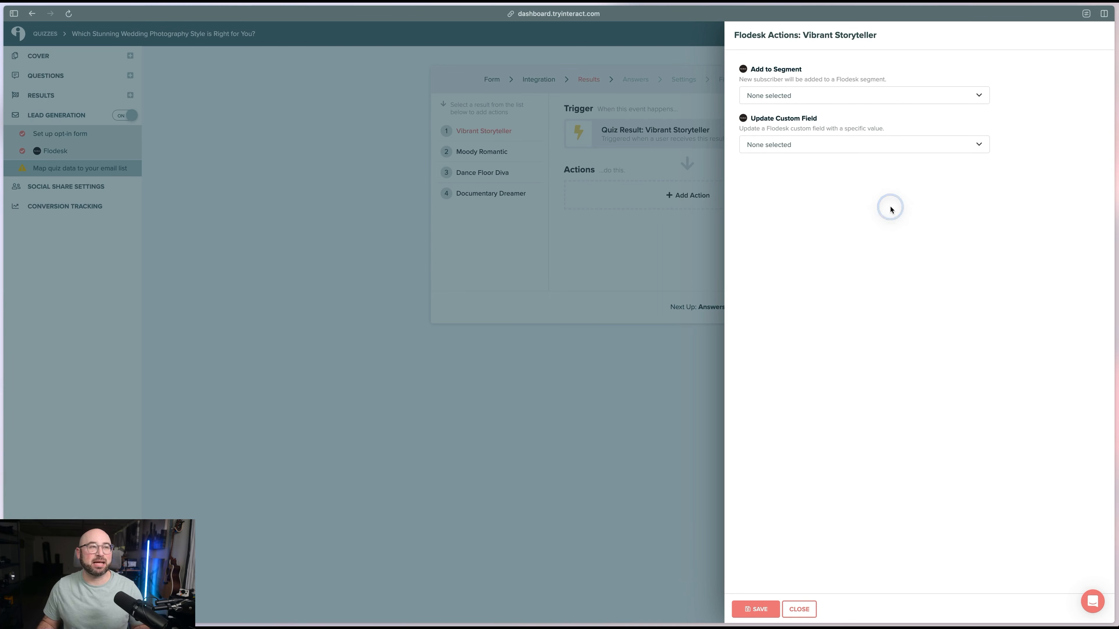
Search the Flodesk segments for "Quiz", check the custom field options and close the Vibrant Storyteller actions without saving.
{"action": "left_click", "coordinate": [821, 103]}
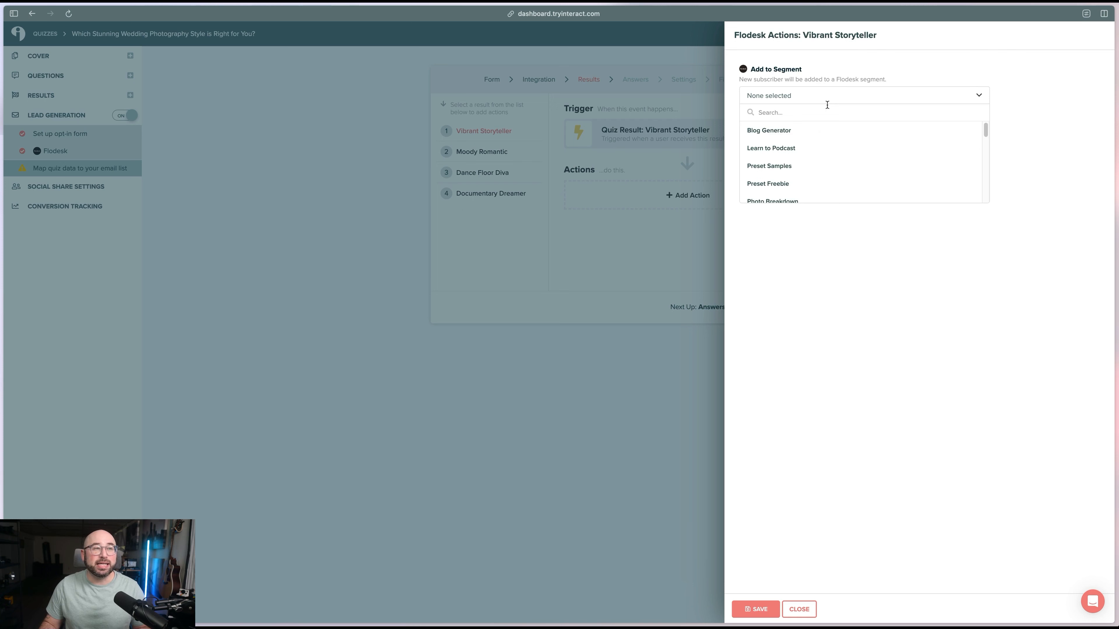
{"action": "type", "text": "Quiz"}
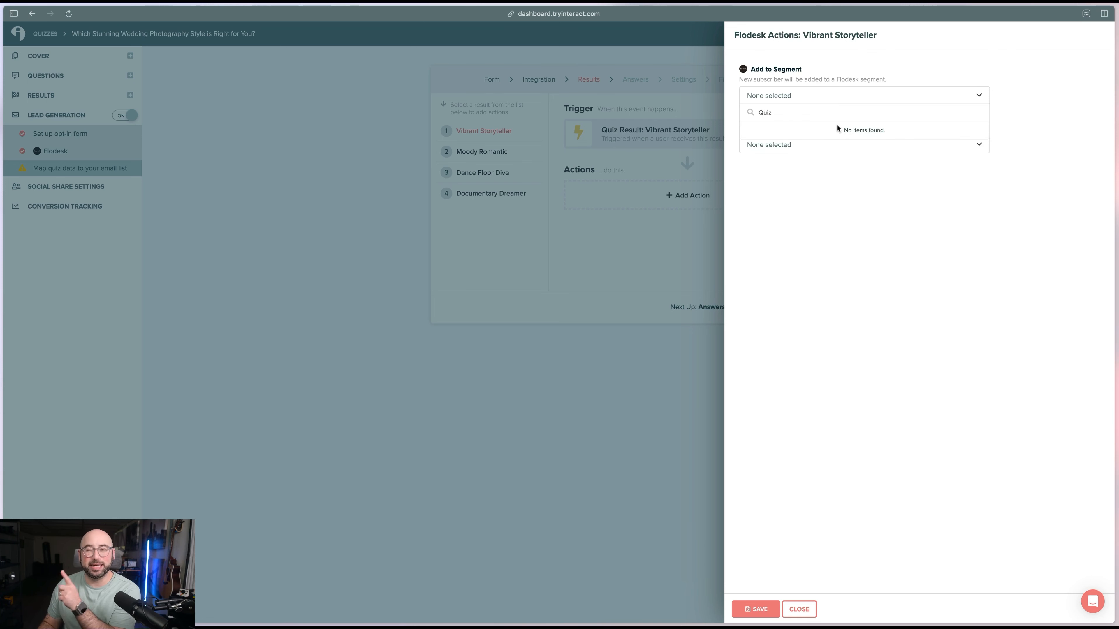
{"action": "left_click", "coordinate": [812, 159]}
{"action": "left_click", "coordinate": [795, 145]}
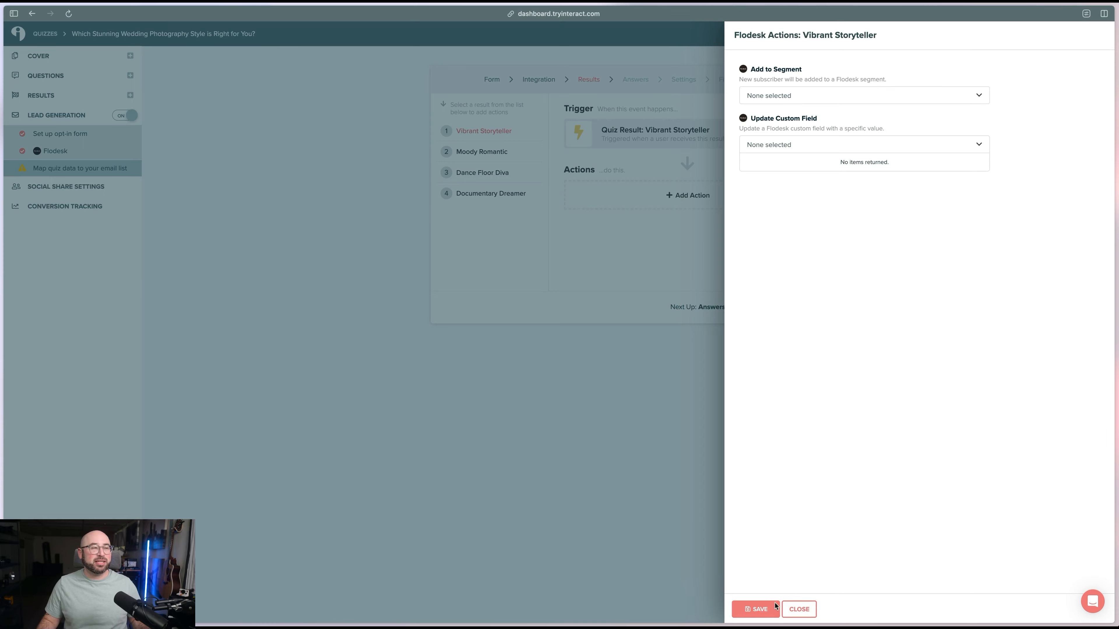
{"action": "left_click", "coordinate": [798, 609]}
Try adding the Preset Samples segment to the Moody Romantic result, clear it again and return to Vibrant Storyteller.
{"action": "left_click", "coordinate": [487, 160]}
{"action": "left_click", "coordinate": [491, 172]}
{"action": "left_click", "coordinate": [491, 190]}
{"action": "left_click", "coordinate": [488, 154]}
{"action": "left_click", "coordinate": [693, 199]}
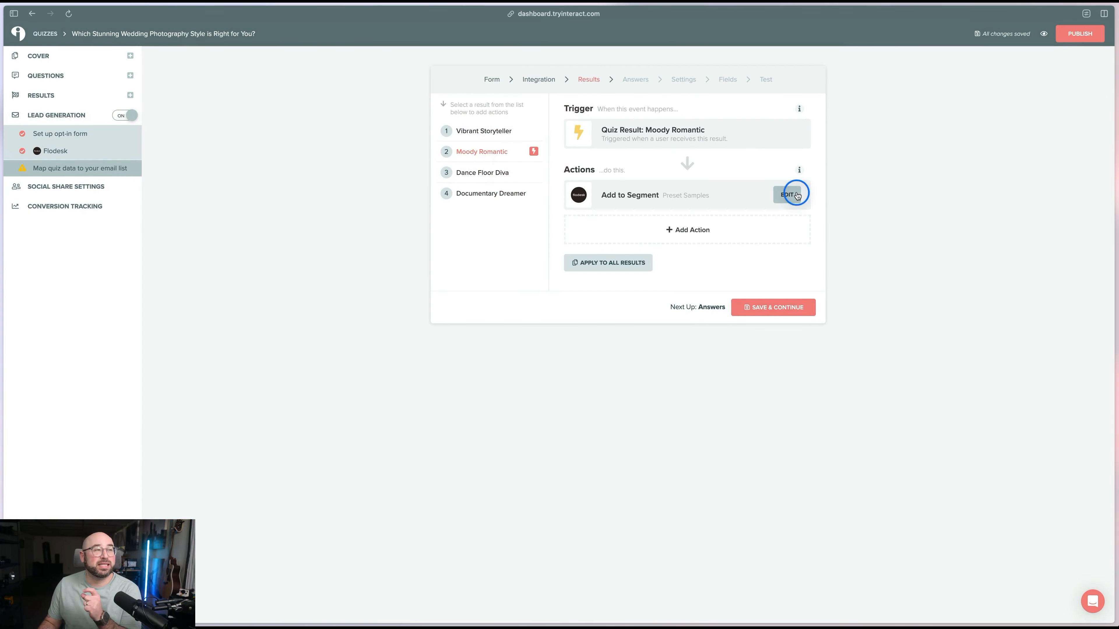
{"action": "left_click", "coordinate": [797, 194]}
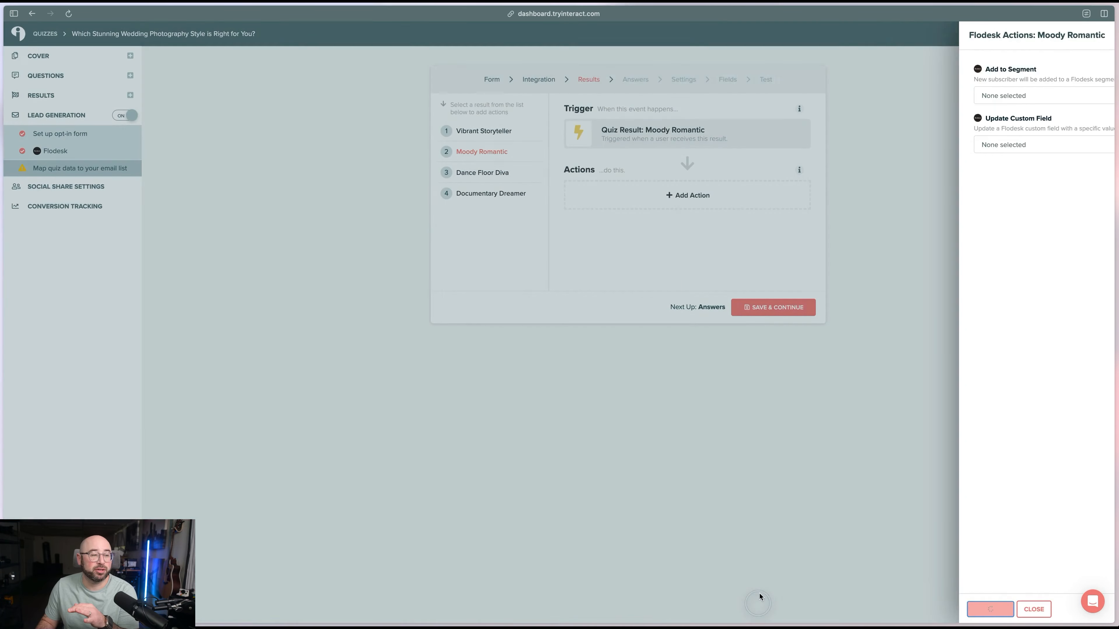
{"action": "left_click", "coordinate": [757, 607]}
{"action": "left_click", "coordinate": [484, 131]}
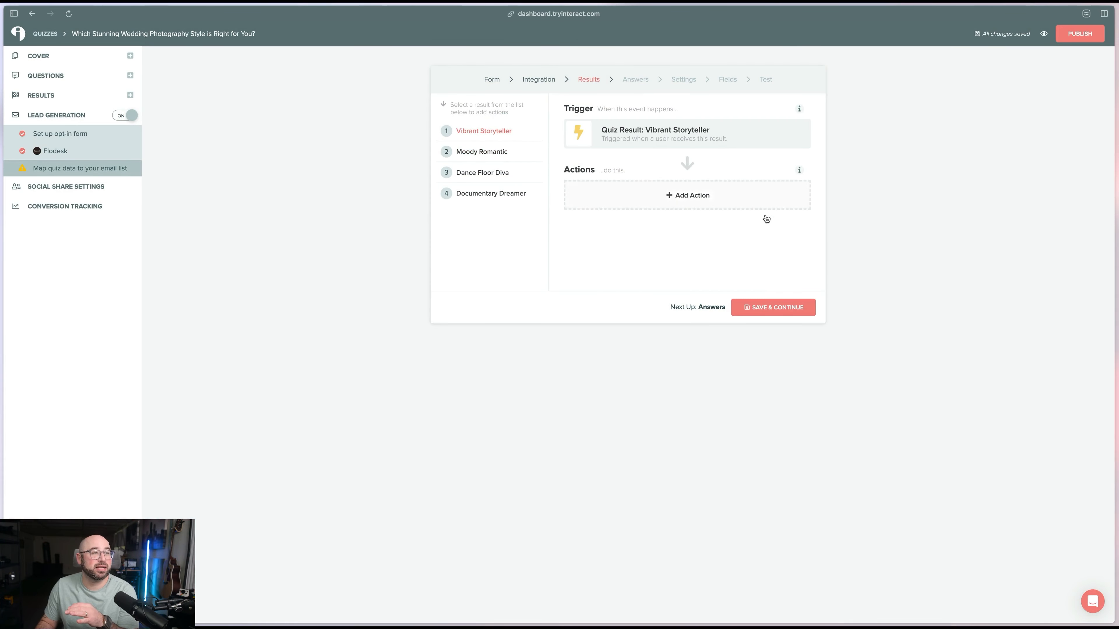
Continue to the answers stage, view the Flodesk actions for the first question's first answer, and look through the remaining answers.
{"action": "left_click", "coordinate": [776, 311]}
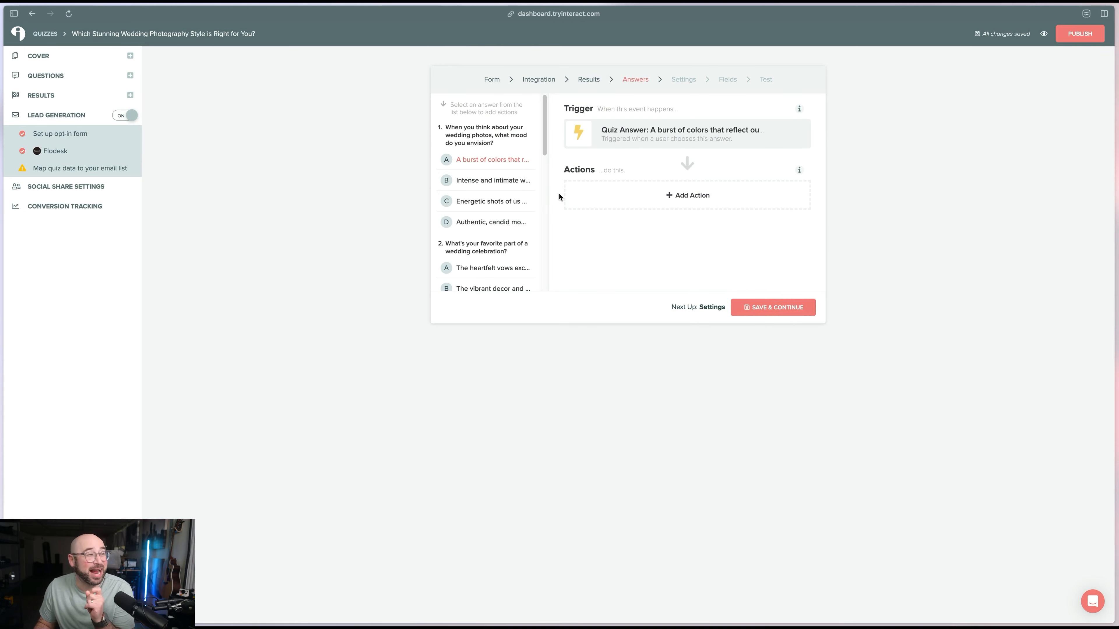
{"action": "left_click", "coordinate": [687, 197]}
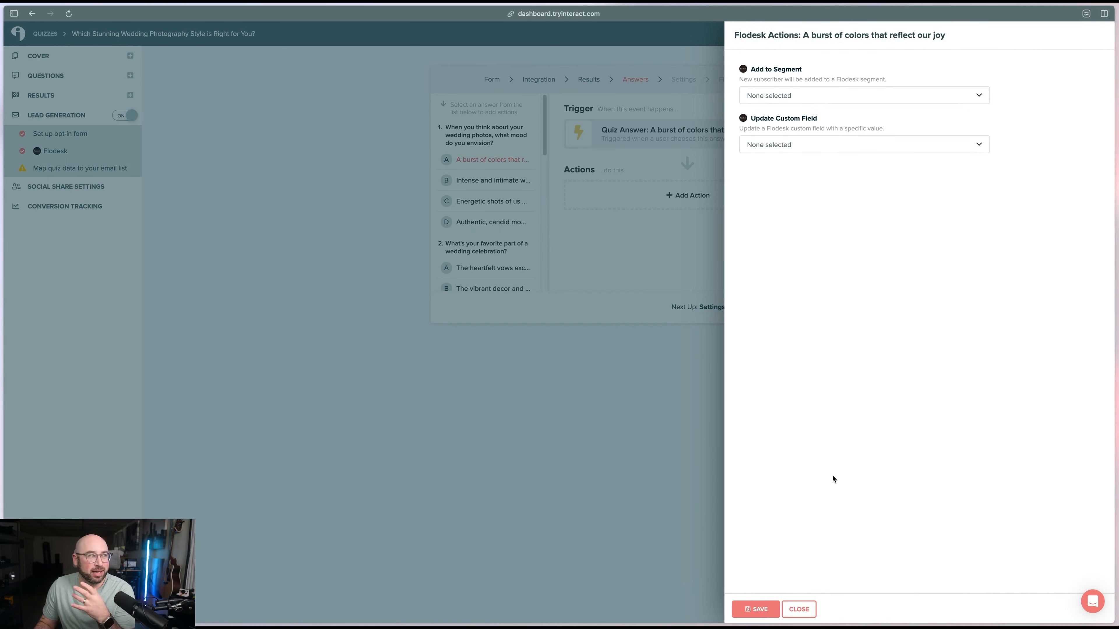
{"action": "left_click", "coordinate": [865, 145]}
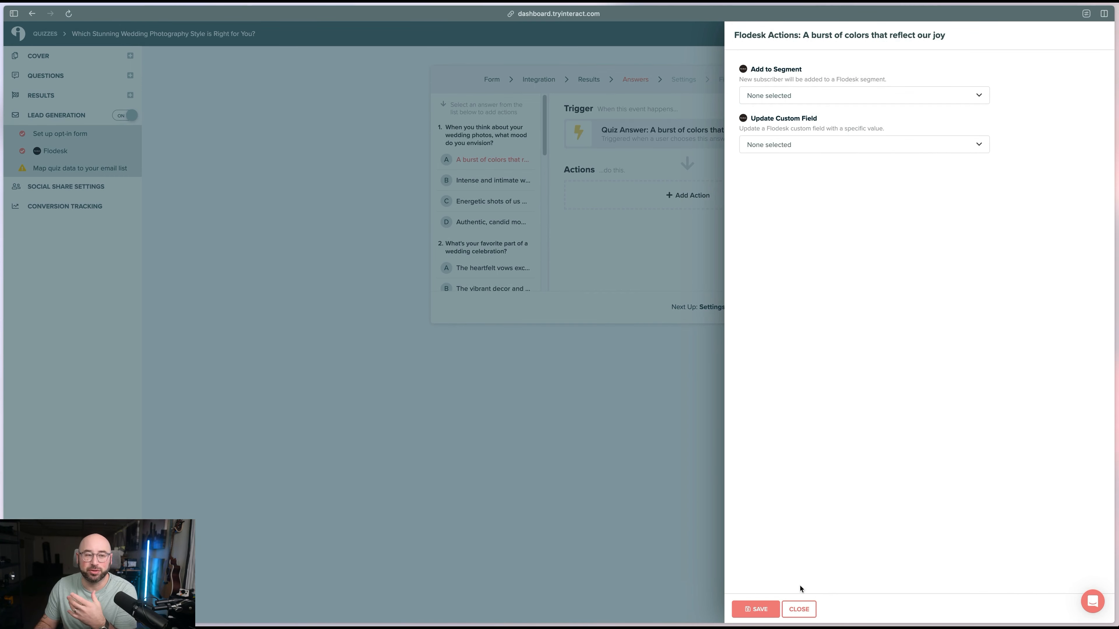
{"action": "left_click", "coordinate": [798, 609]}
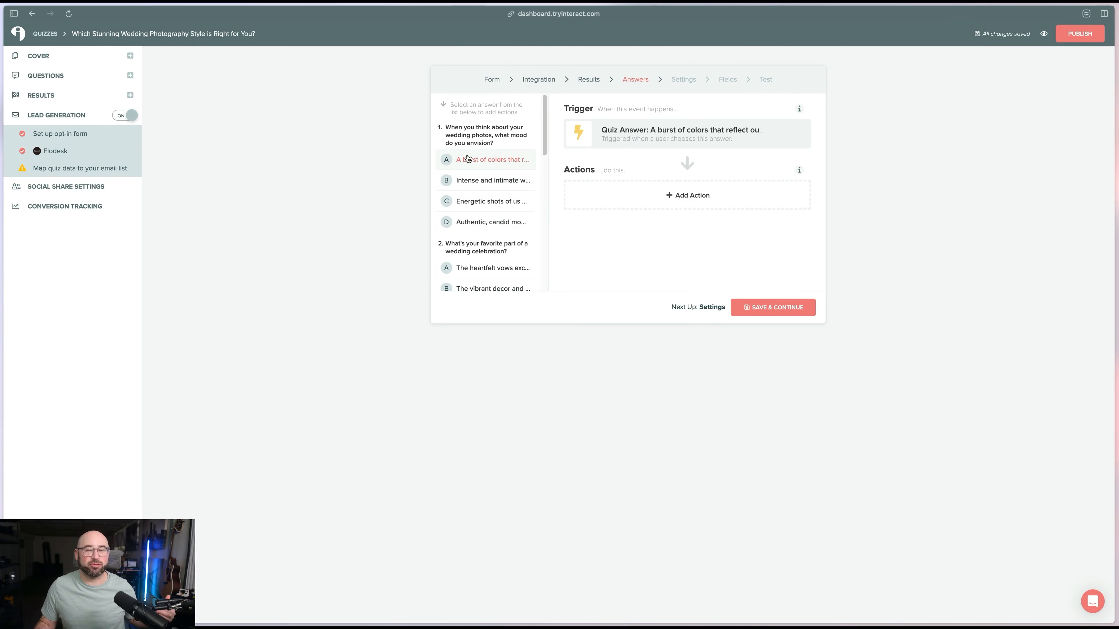
{"action": "scroll", "coordinate": [489, 214], "scroll_direction": "down", "scroll_amount": 10}
{"action": "scroll", "coordinate": [491, 217], "scroll_direction": "down", "scroll_amount": 1}
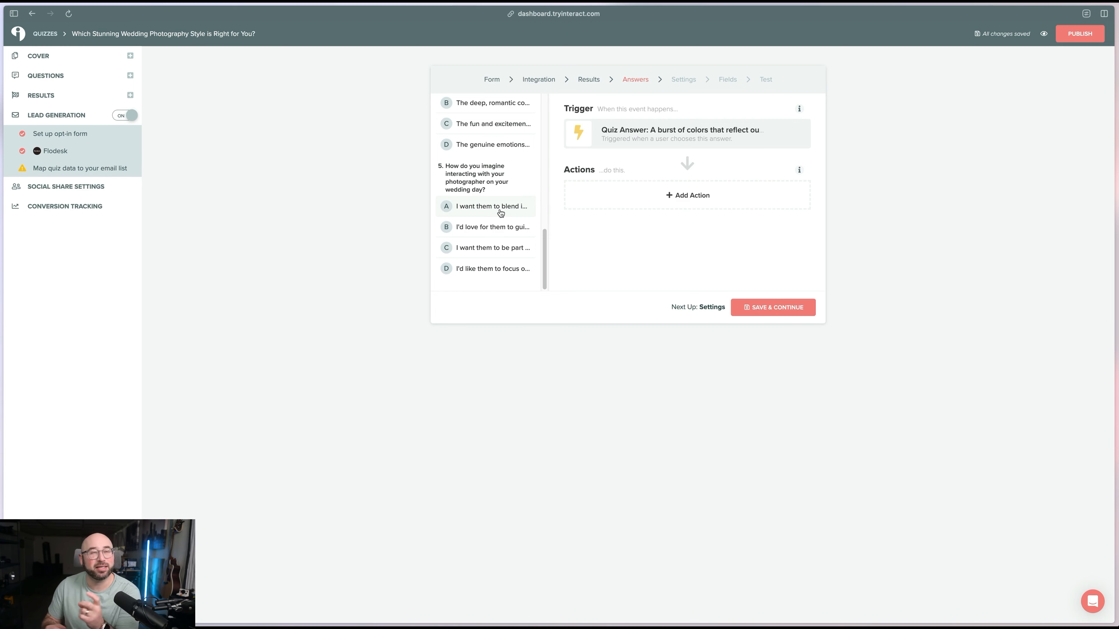
Continue past the answers and Flodesk settings, leaving double opt-in off, and open the Phone Number field mapping choices.
{"action": "left_click", "coordinate": [786, 313]}
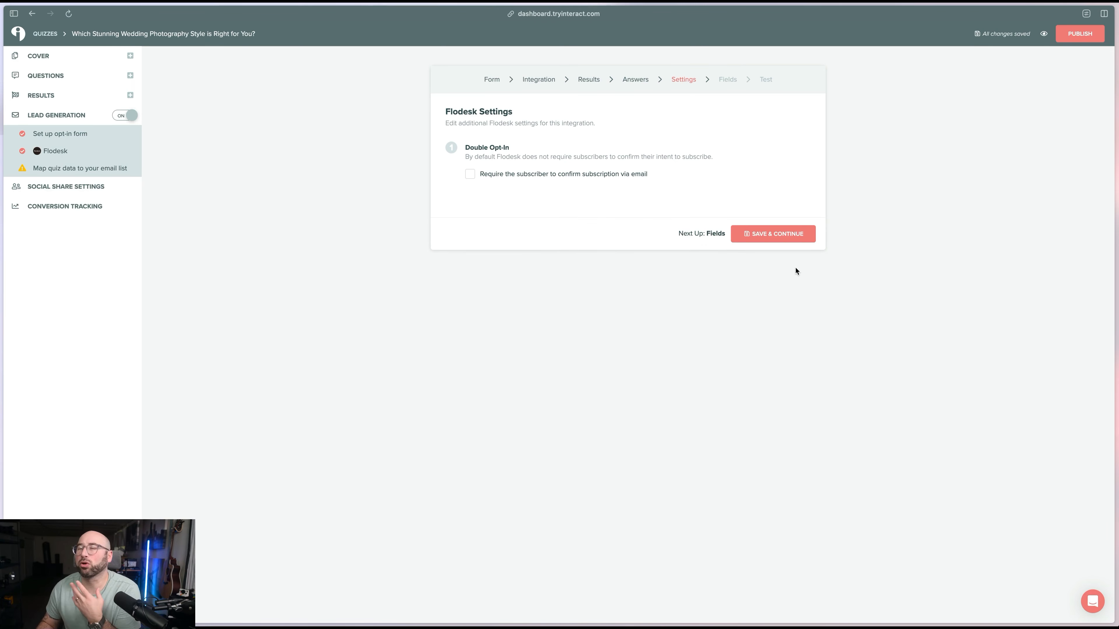
{"action": "left_click", "coordinate": [781, 237]}
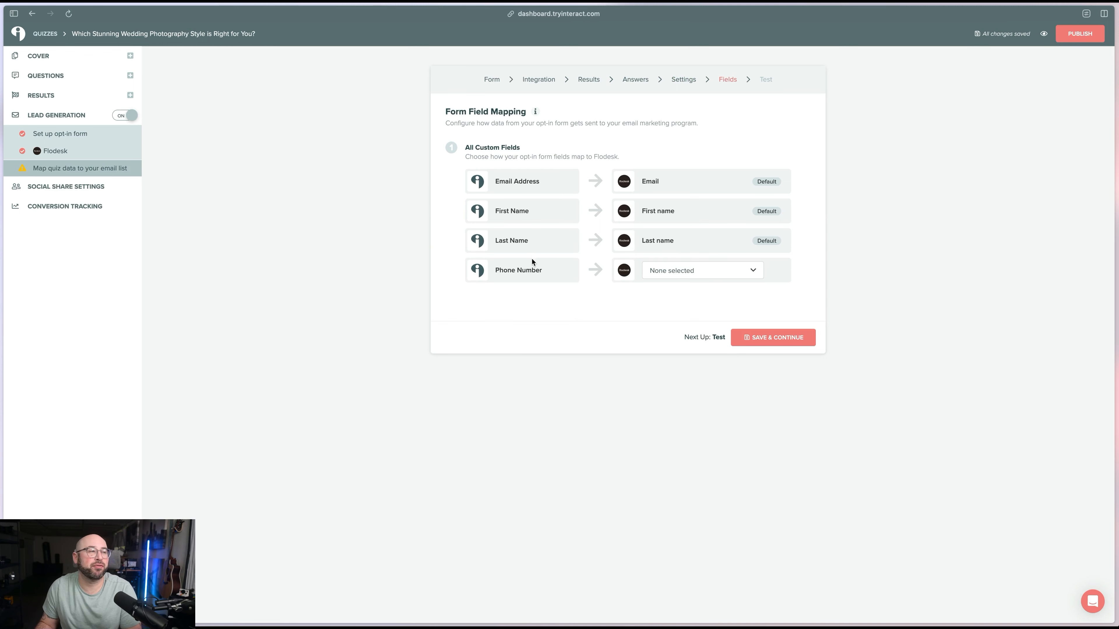
{"action": "left_click", "coordinate": [701, 274]}
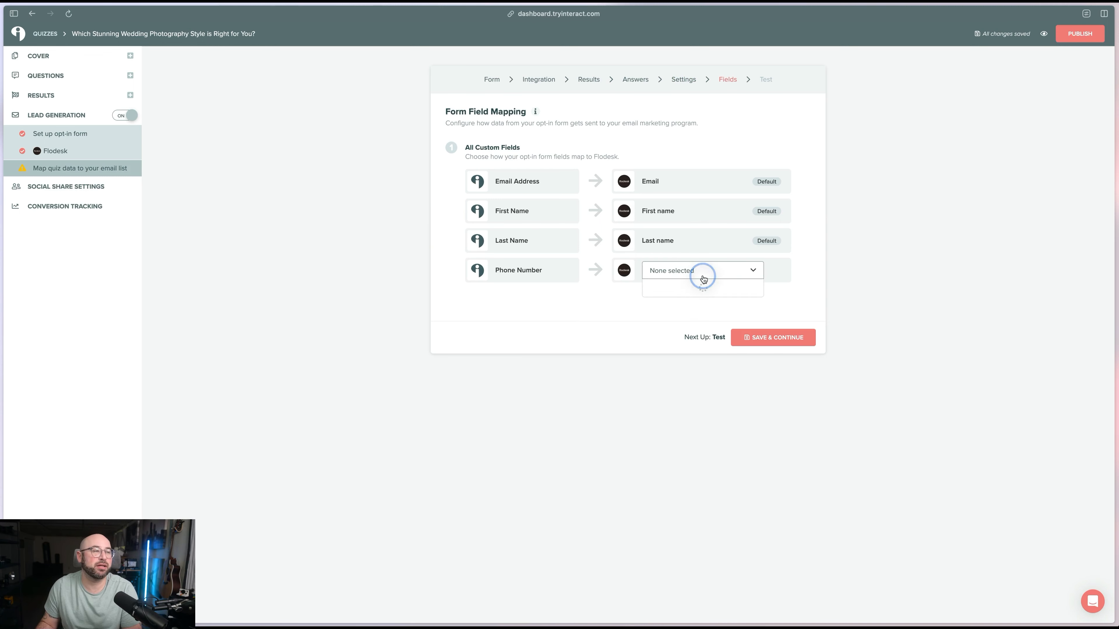